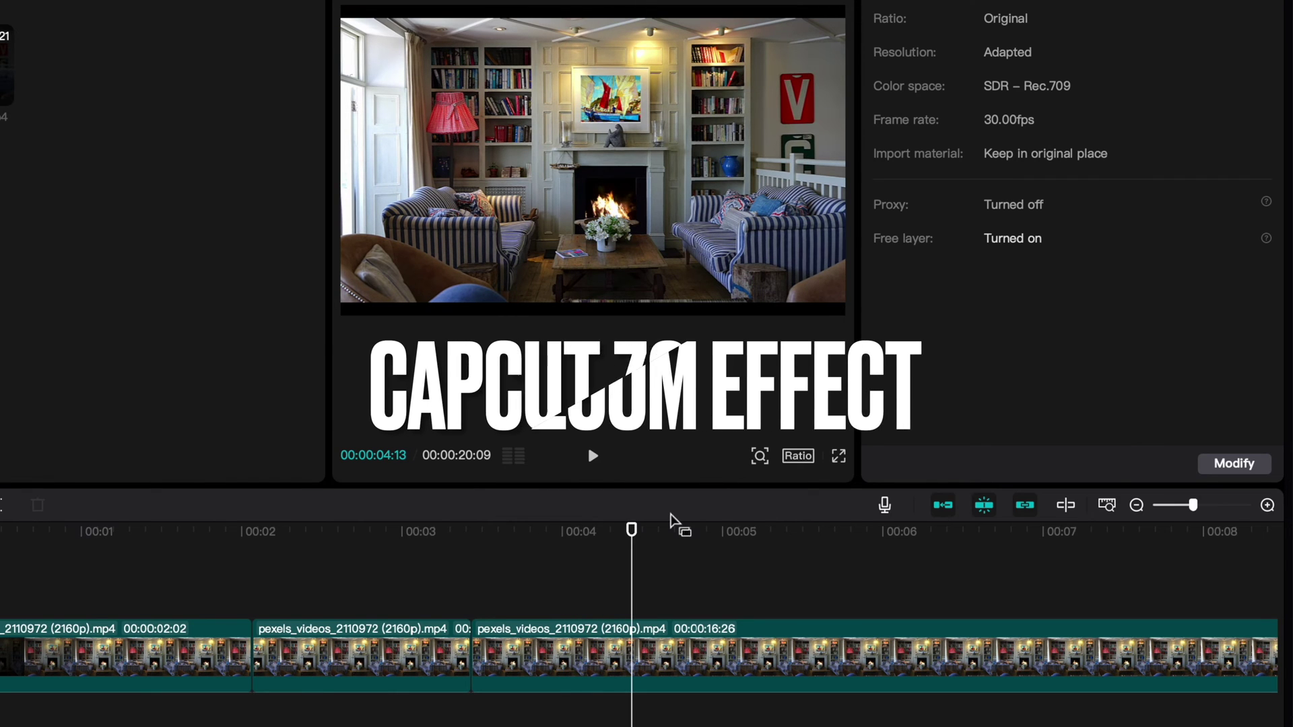
- Split the fireplace clip at 00:00:02:02
{"action": "left_click", "coordinate": [80, 592]}
{"action": "key", "text": "space"}
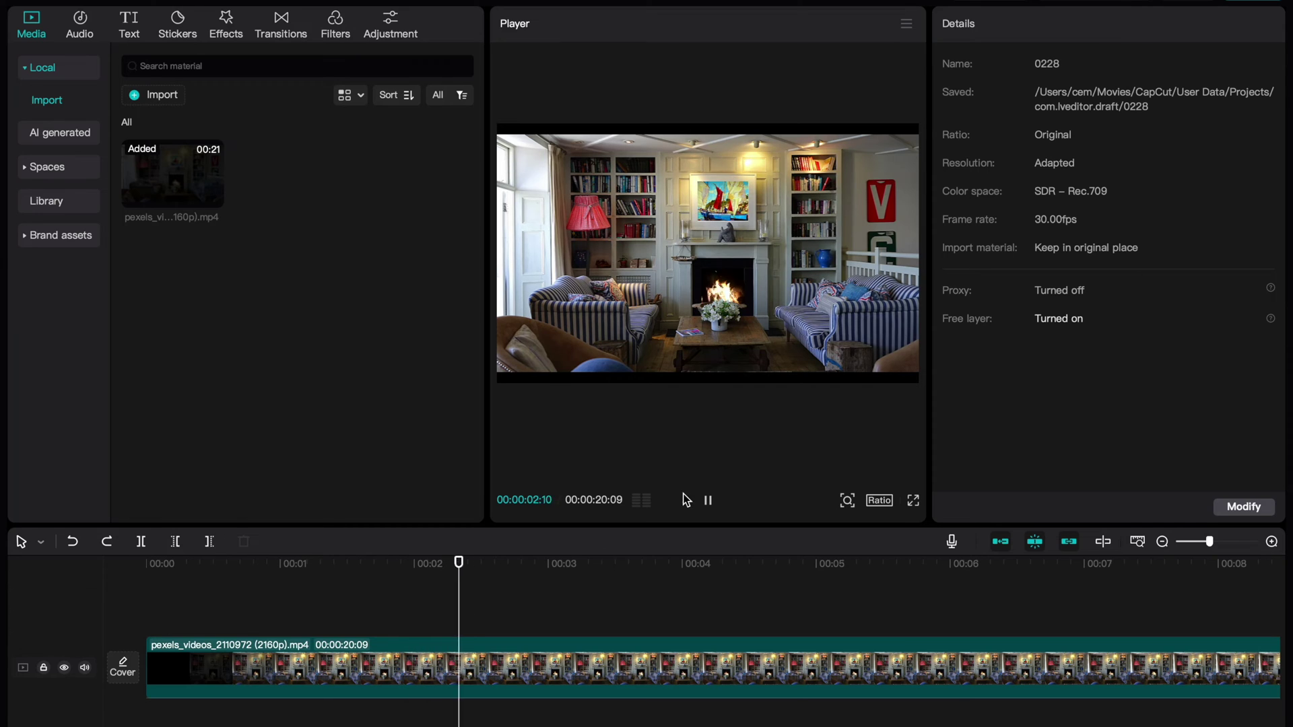
{"action": "key", "text": "space"}
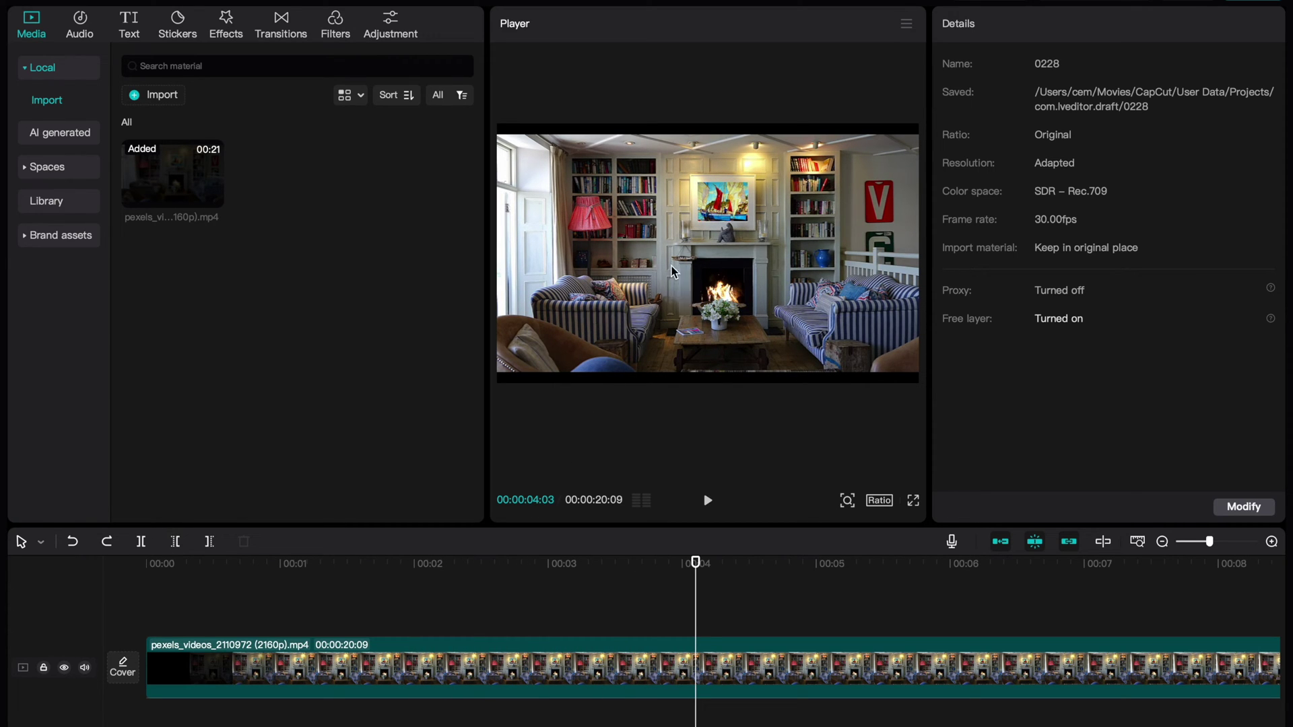
{"action": "left_click", "coordinate": [418, 627]}
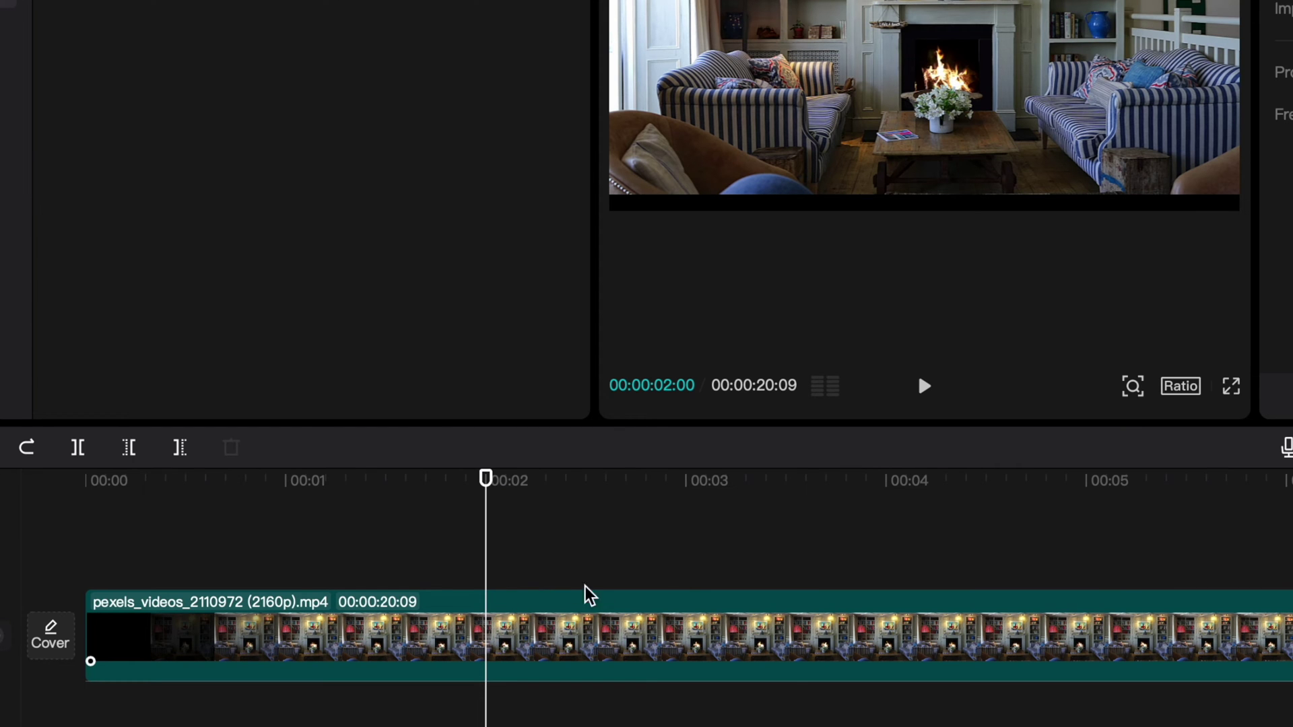
{"action": "left_click", "coordinate": [363, 586]}
{"action": "left_click", "coordinate": [404, 583]}
{"action": "left_click", "coordinate": [502, 626]}
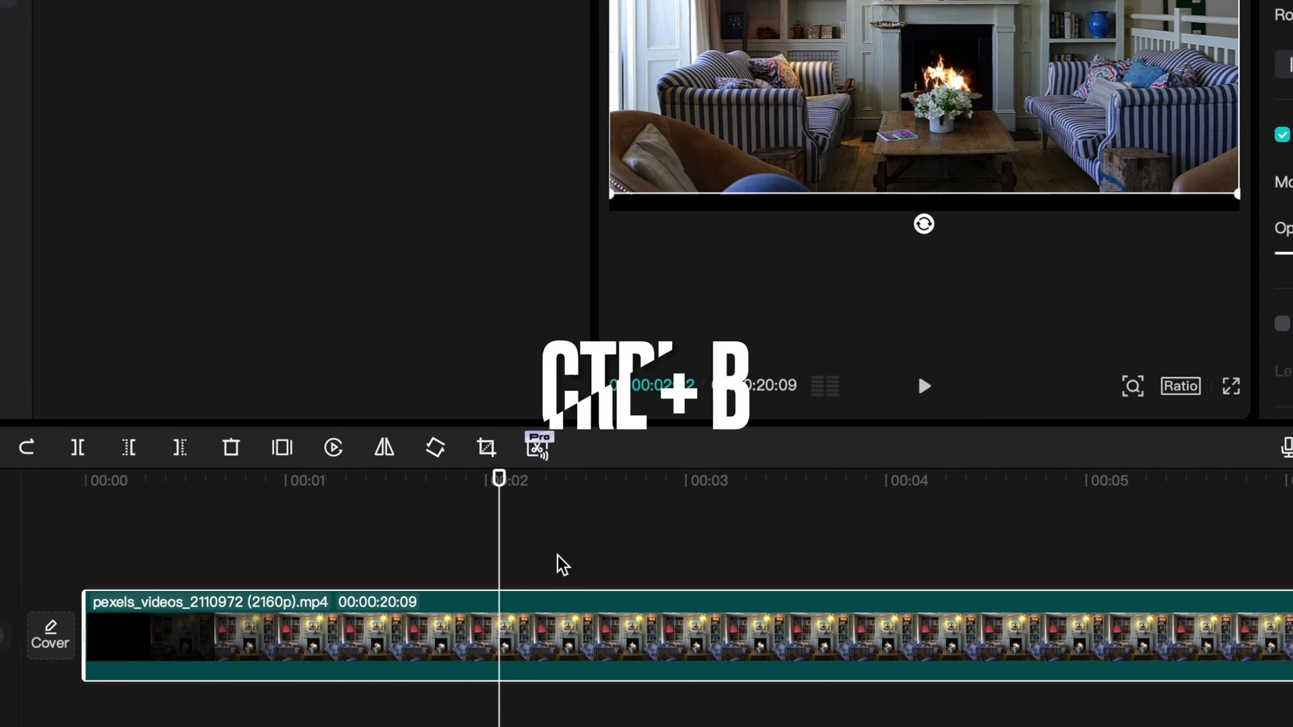
{"action": "key", "text": "ctrl+b"}
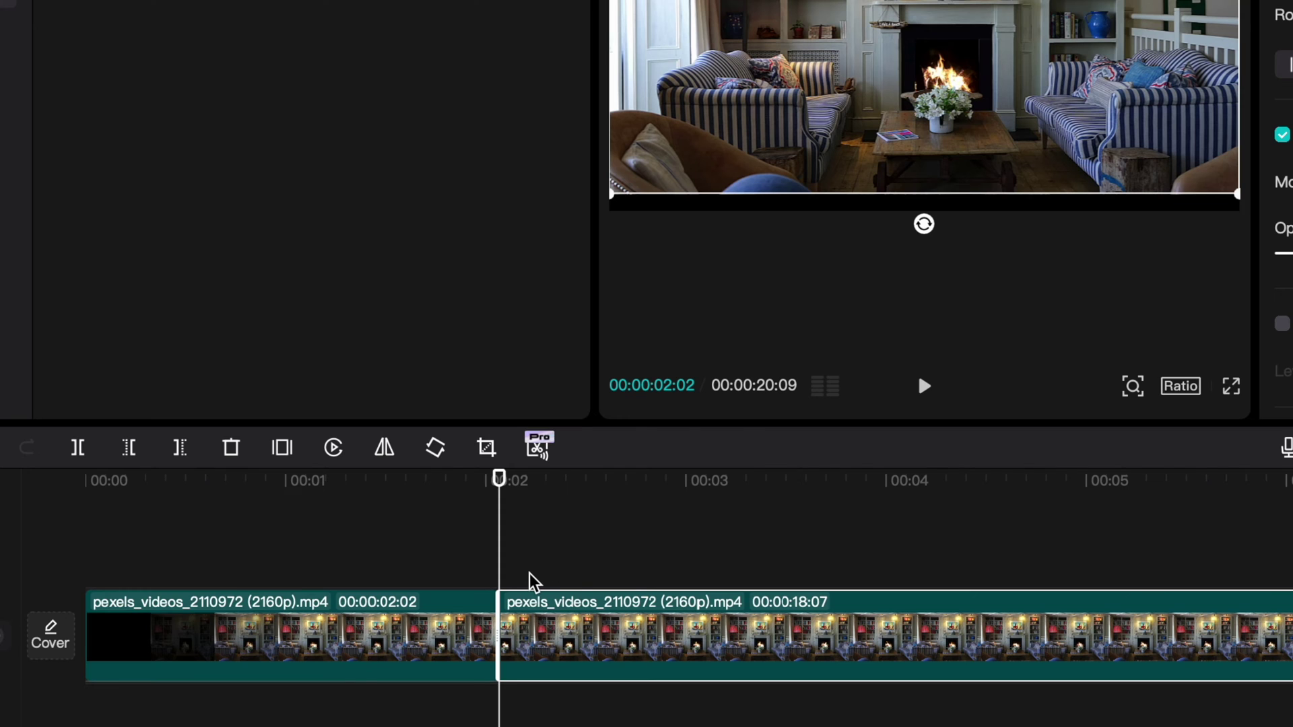
- Split it again at 00:00:03:13 and select the short middle piece
{"action": "key", "text": "space"}
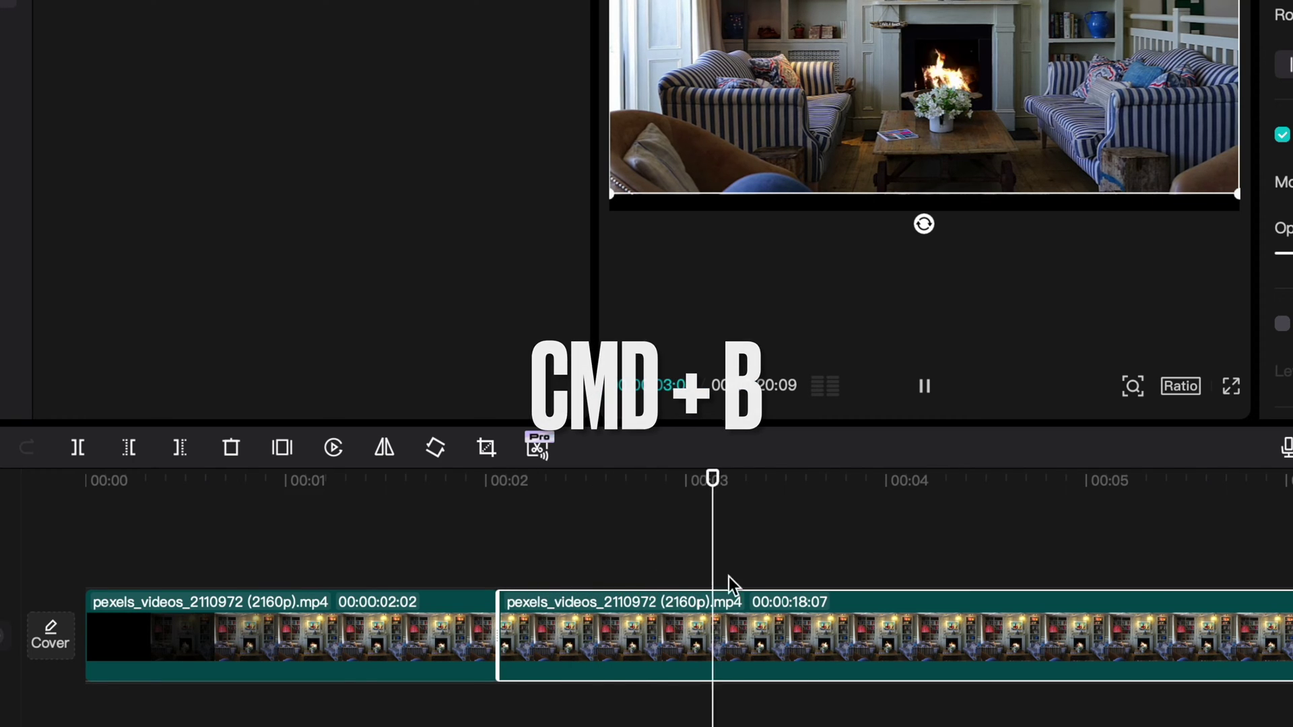
{"action": "key", "text": "space"}
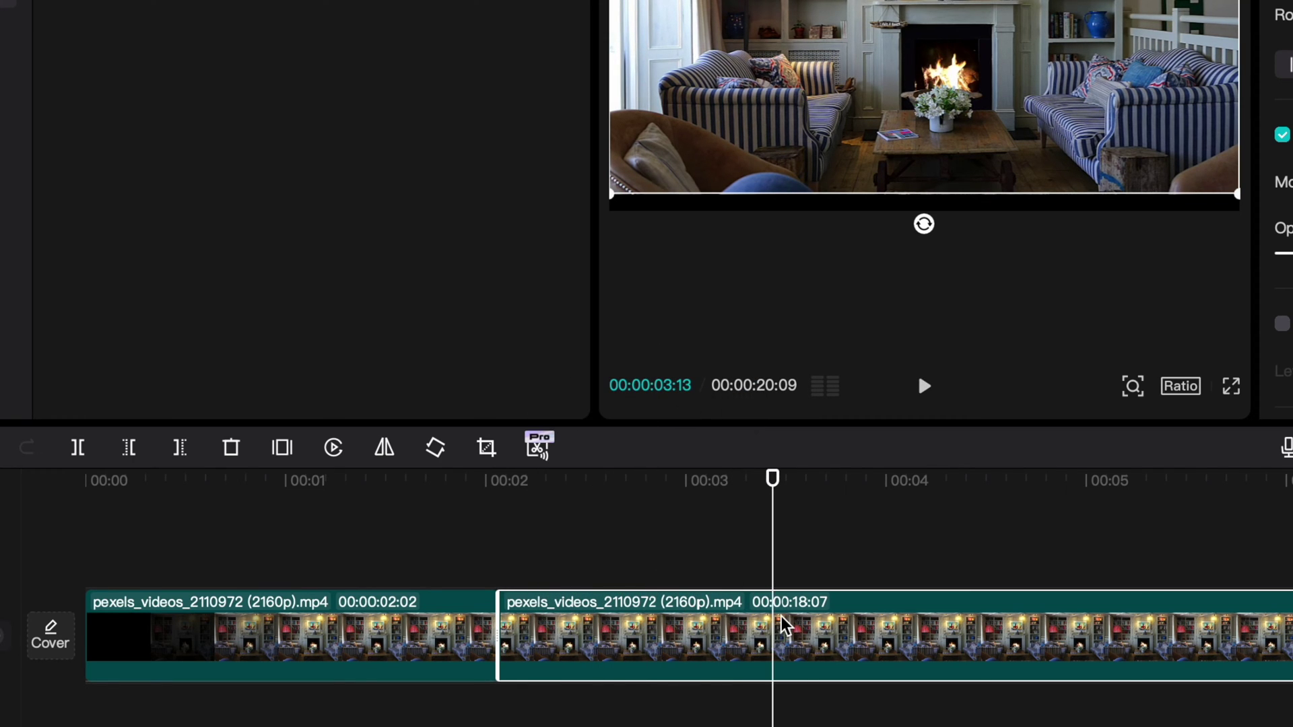
{"action": "key", "text": "super+b"}
{"action": "left_click", "coordinate": [683, 643]}
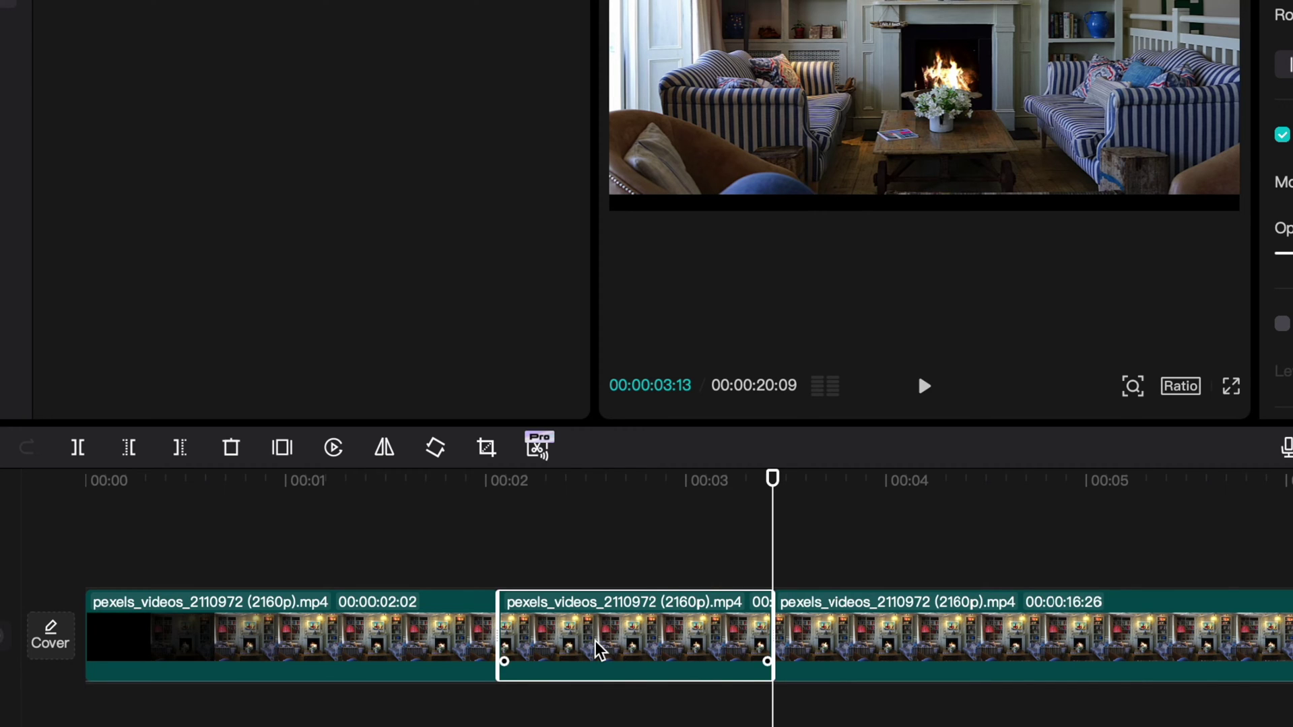
- Scale the short middle piece up to about 201% for a fireplace close-up
{"action": "left_click", "coordinate": [388, 648]}
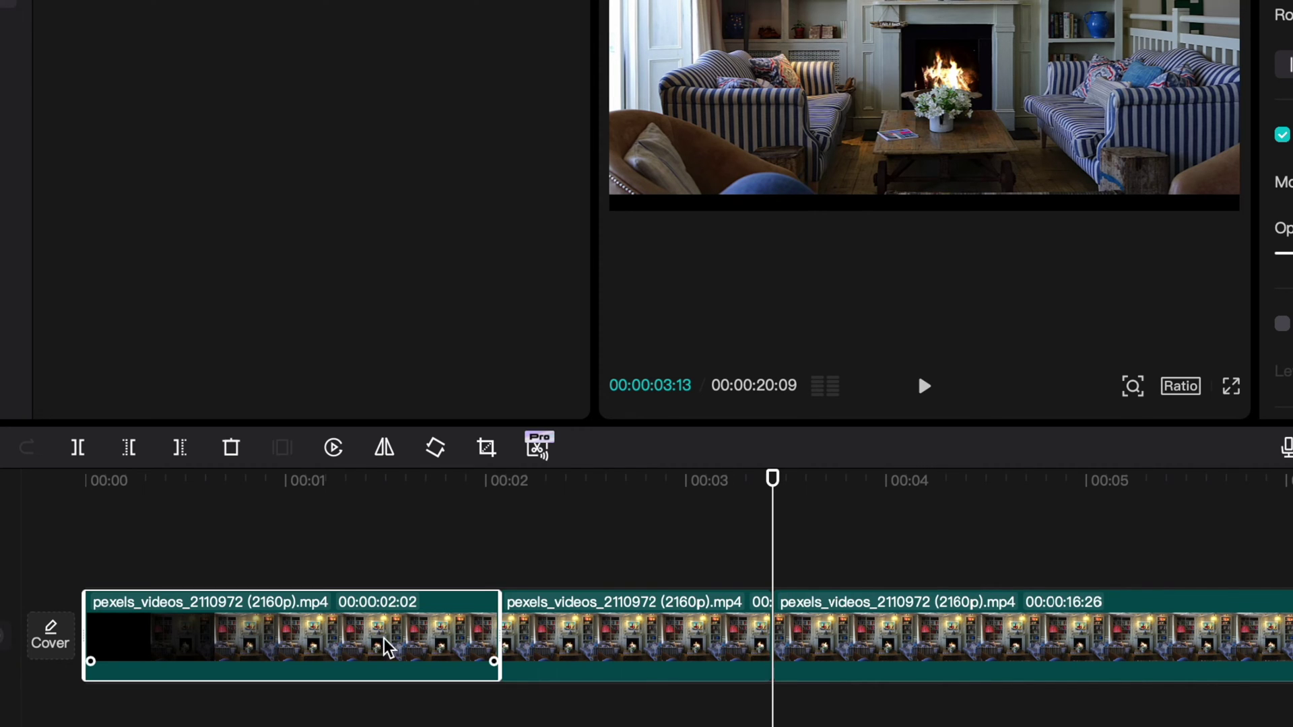
{"action": "left_click", "coordinate": [648, 647]}
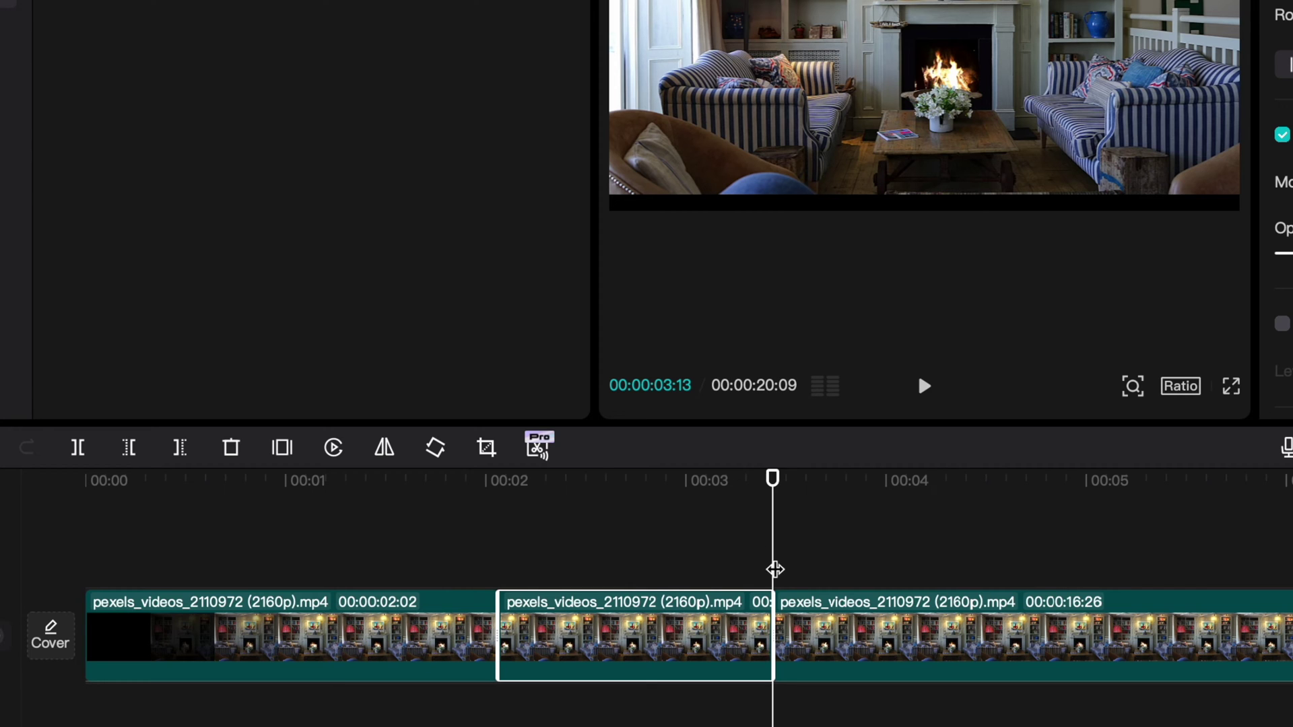
{"action": "left_click_drag", "start_coordinate": [775, 569], "coordinate": [627, 572]}
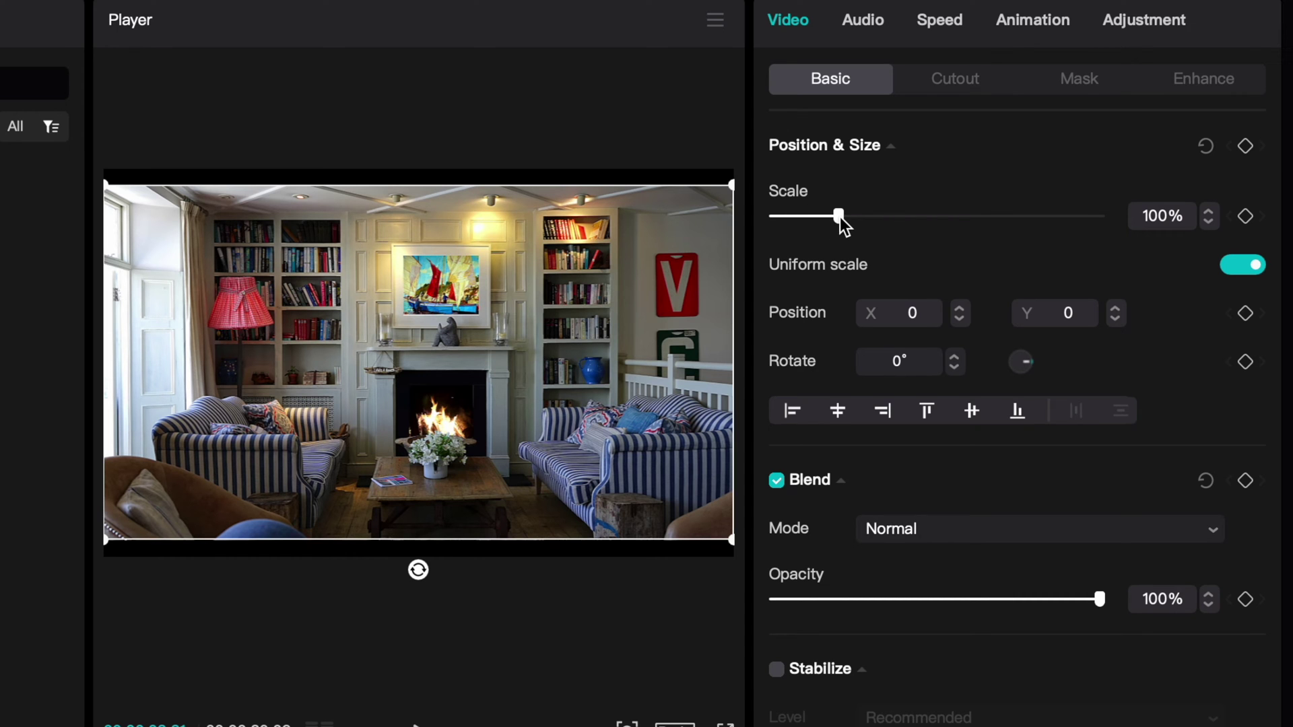
{"action": "left_click_drag", "start_coordinate": [839, 213], "coordinate": [907, 217]}
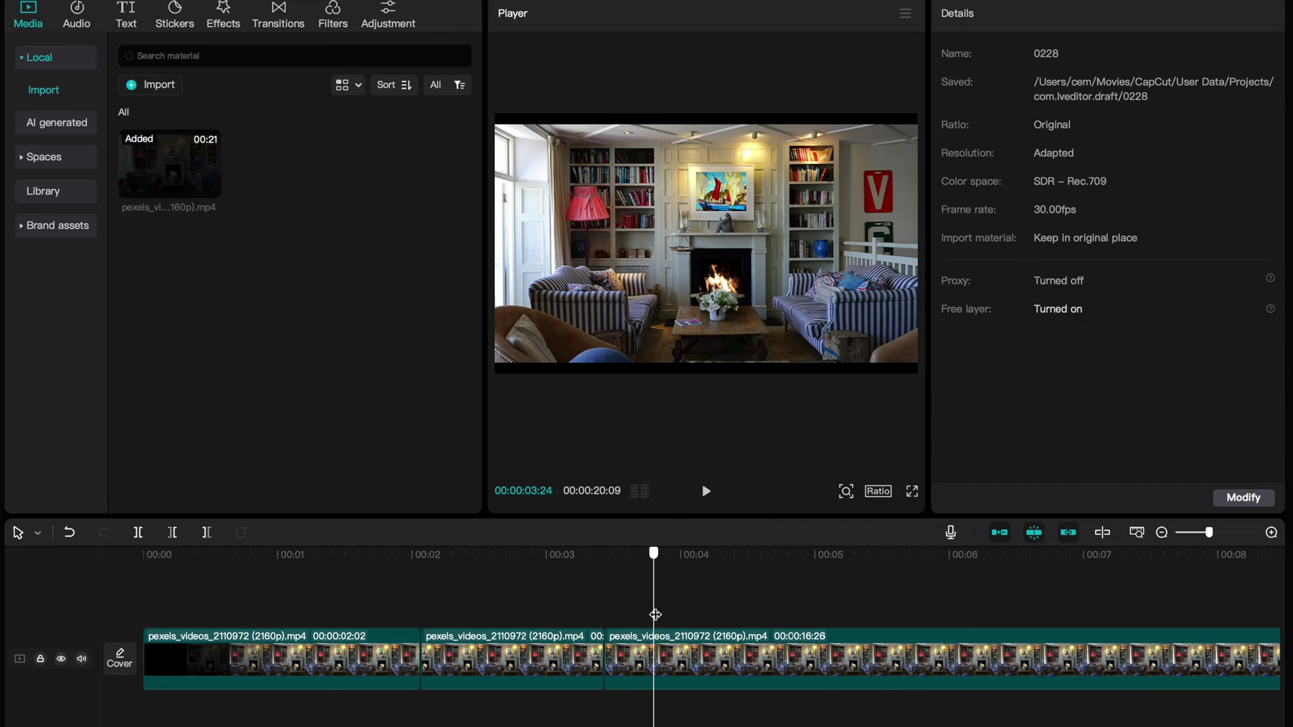
{"action": "left_click_drag", "start_coordinate": [653, 616], "coordinate": [274, 616]}
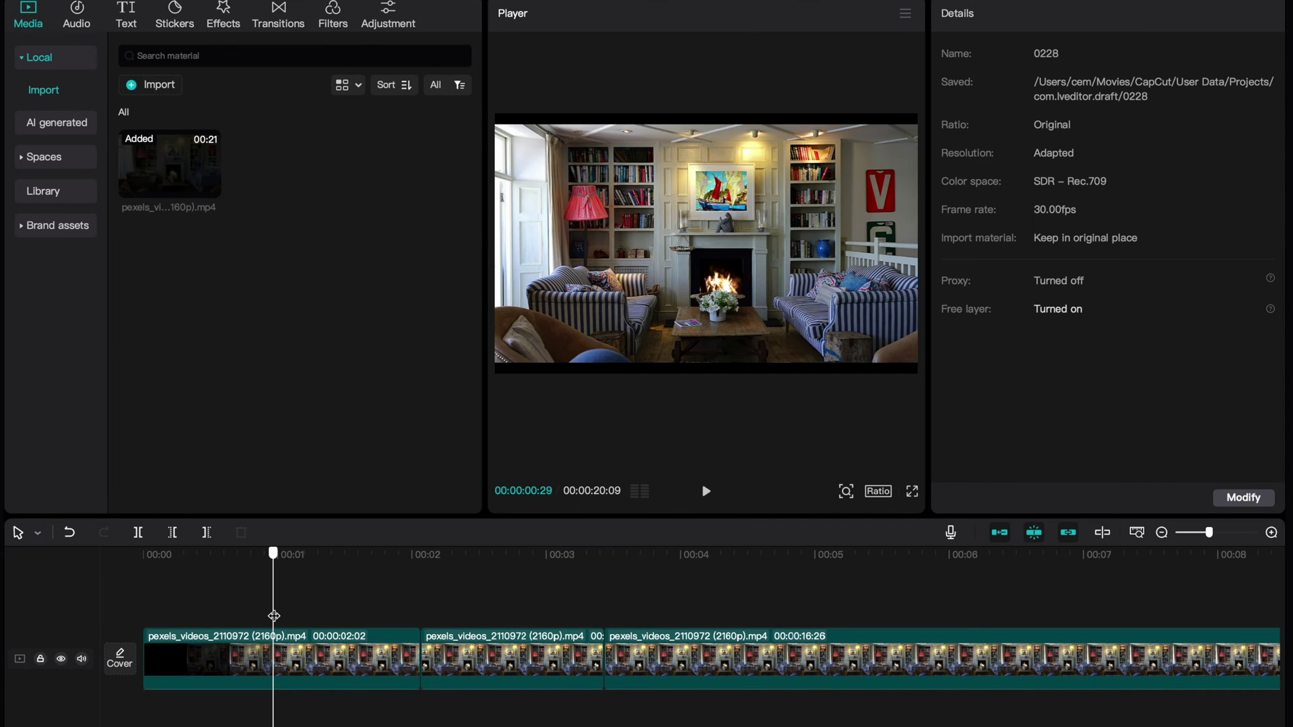
- Replay the zoom cut, then undo back to one unsplit 00:00:20:09 clip
{"action": "key", "text": "space"}
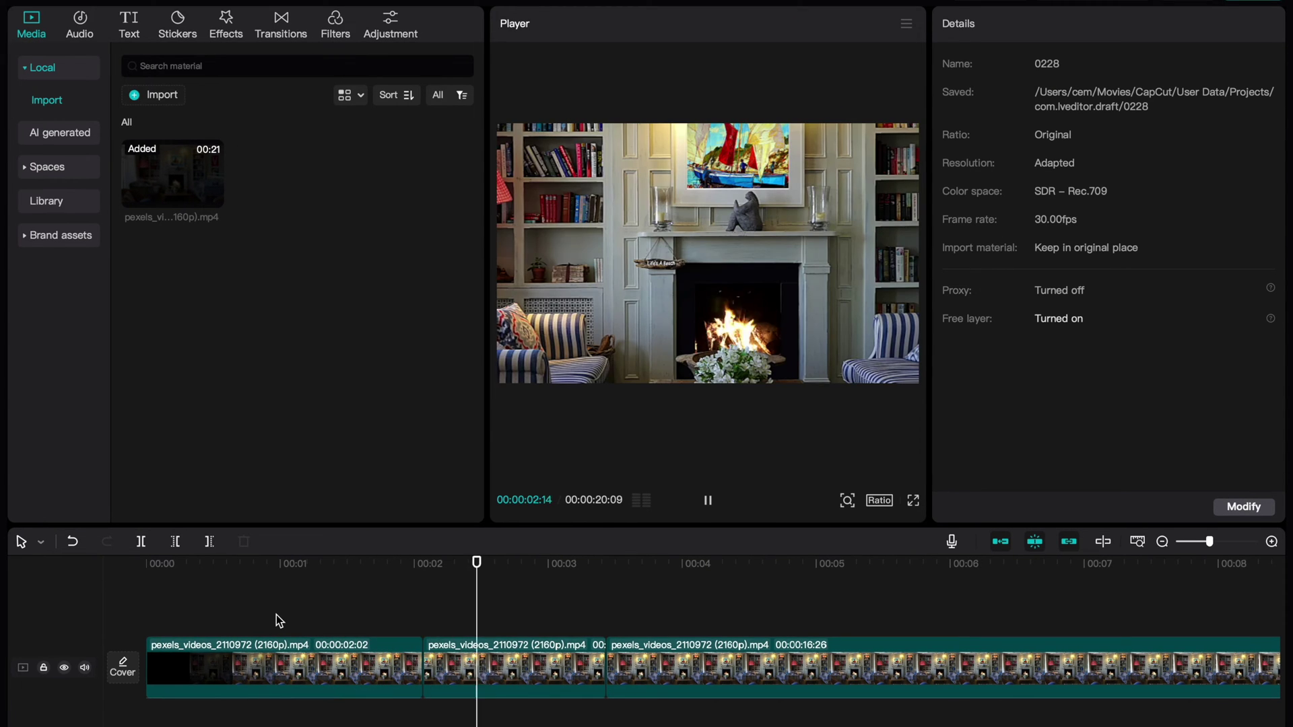
{"action": "key", "text": "space"}
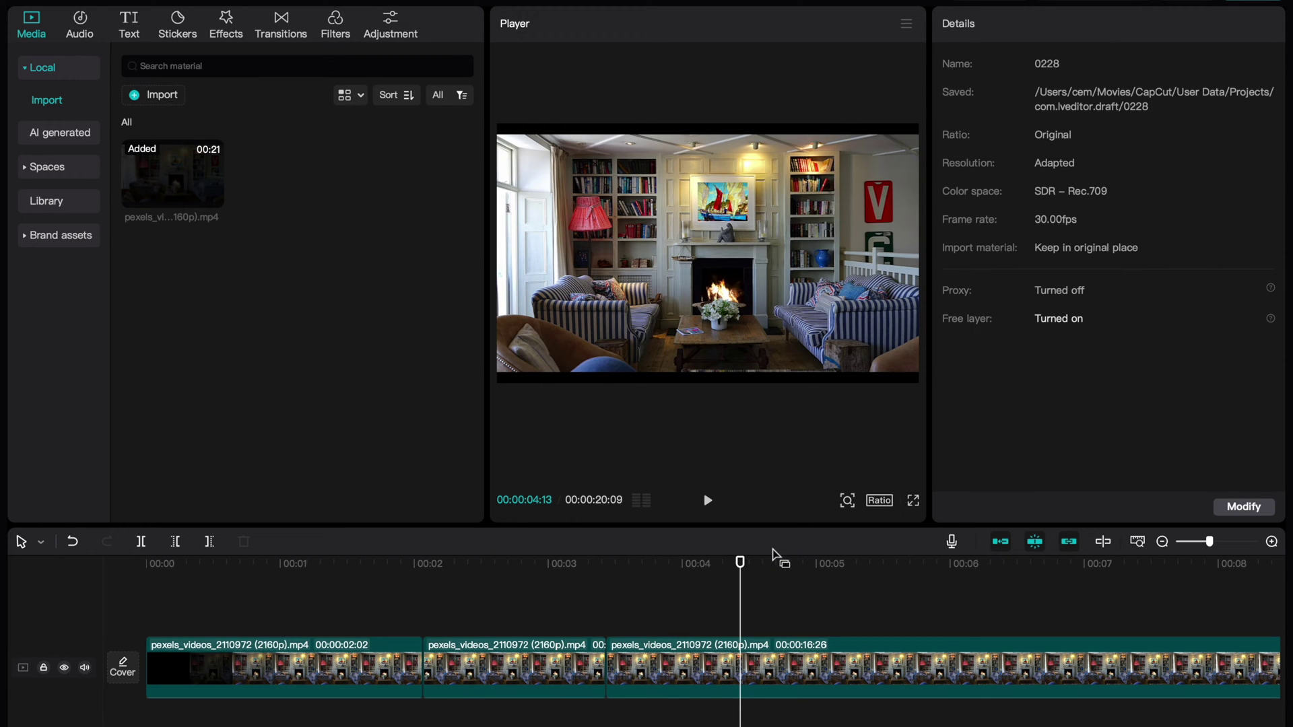
{"action": "left_click", "coordinate": [412, 616]}
{"action": "key", "text": "space"}
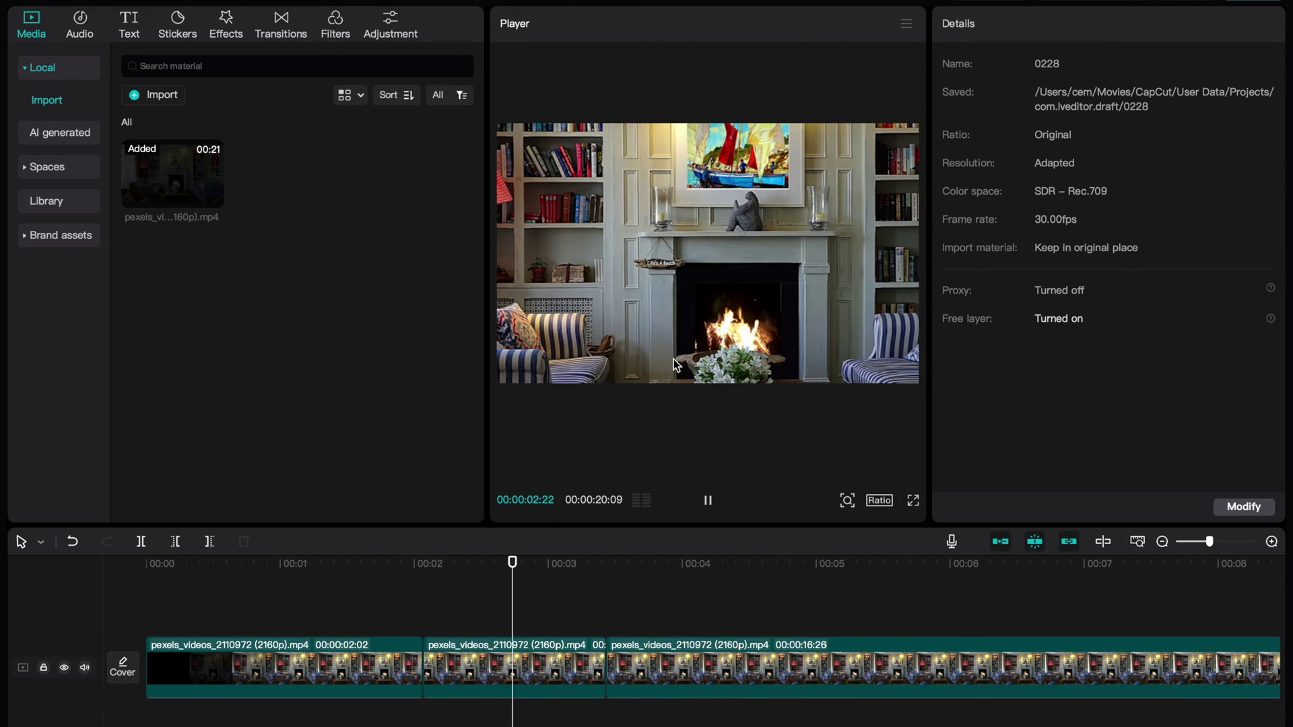
{"action": "key", "text": "space"}
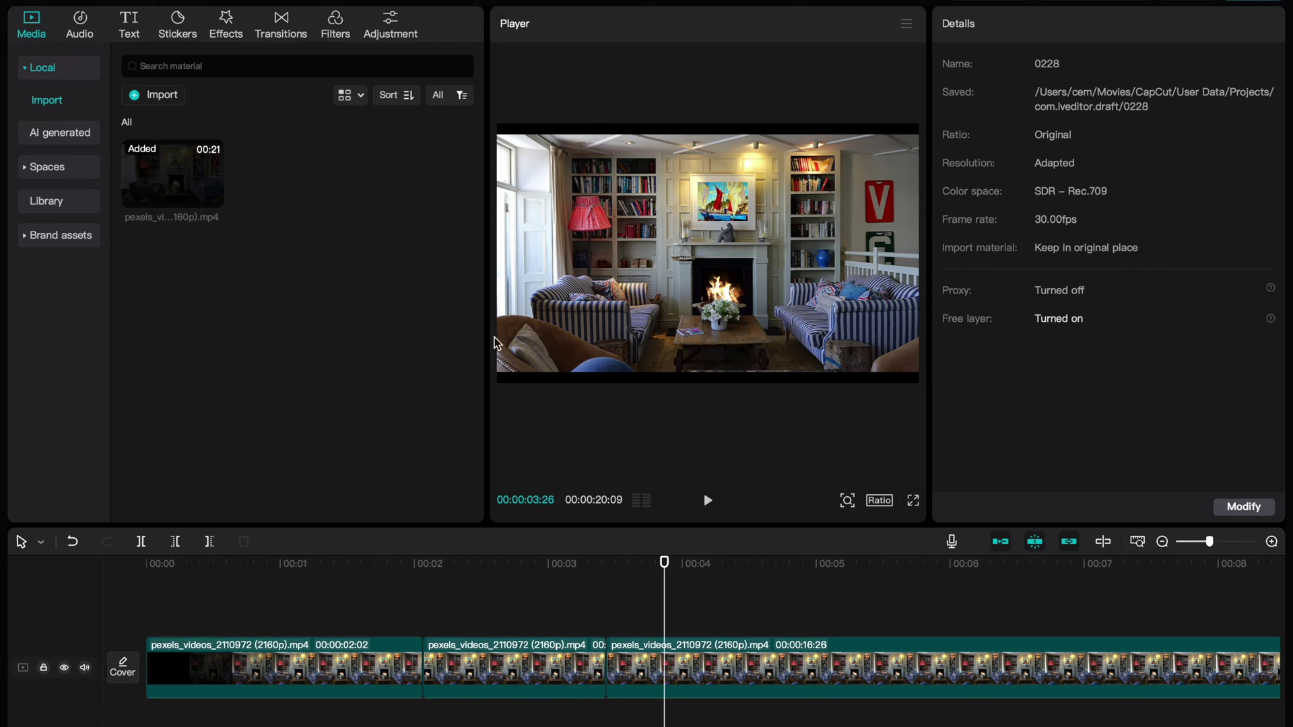
{"action": "key", "text": "super+z"}
{"action": "key", "text": "super+z"}
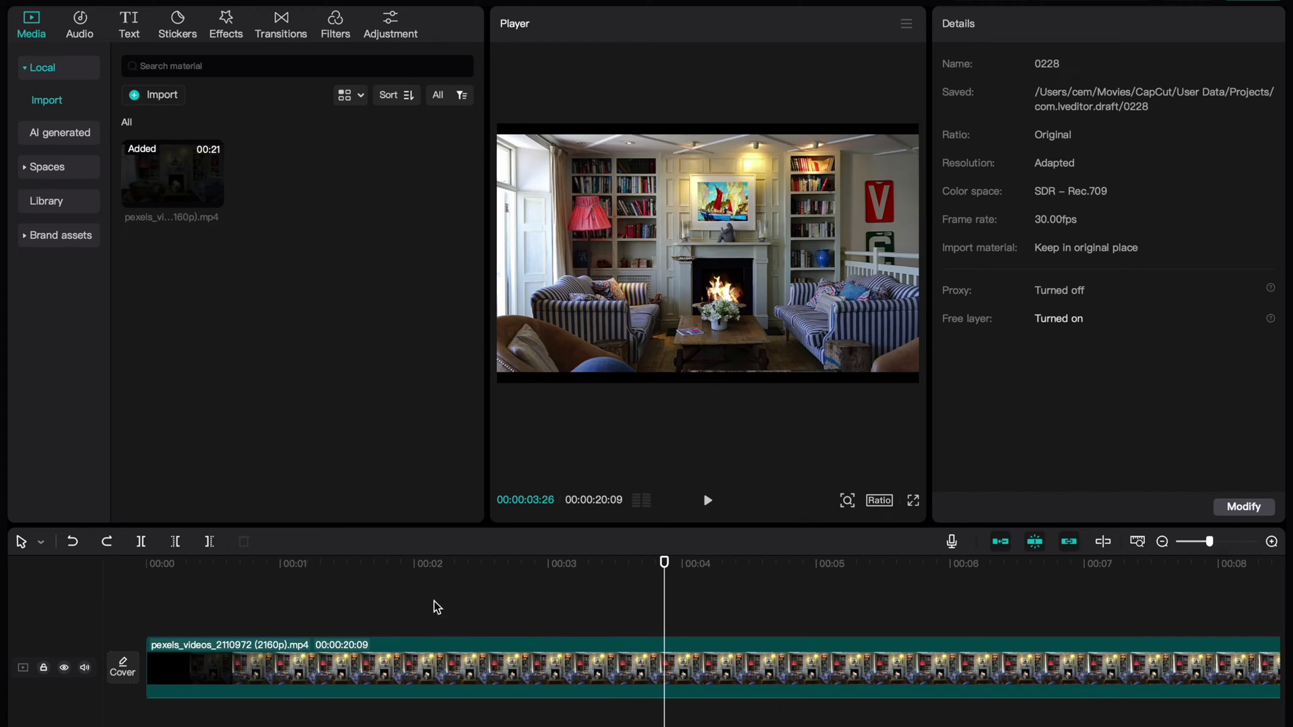
- Add a 100% Scale keyframe at 00:00:01:22 and play ahead toward 00:00:03:07
{"action": "left_click", "coordinate": [441, 663]}
{"action": "key", "text": "Left"}
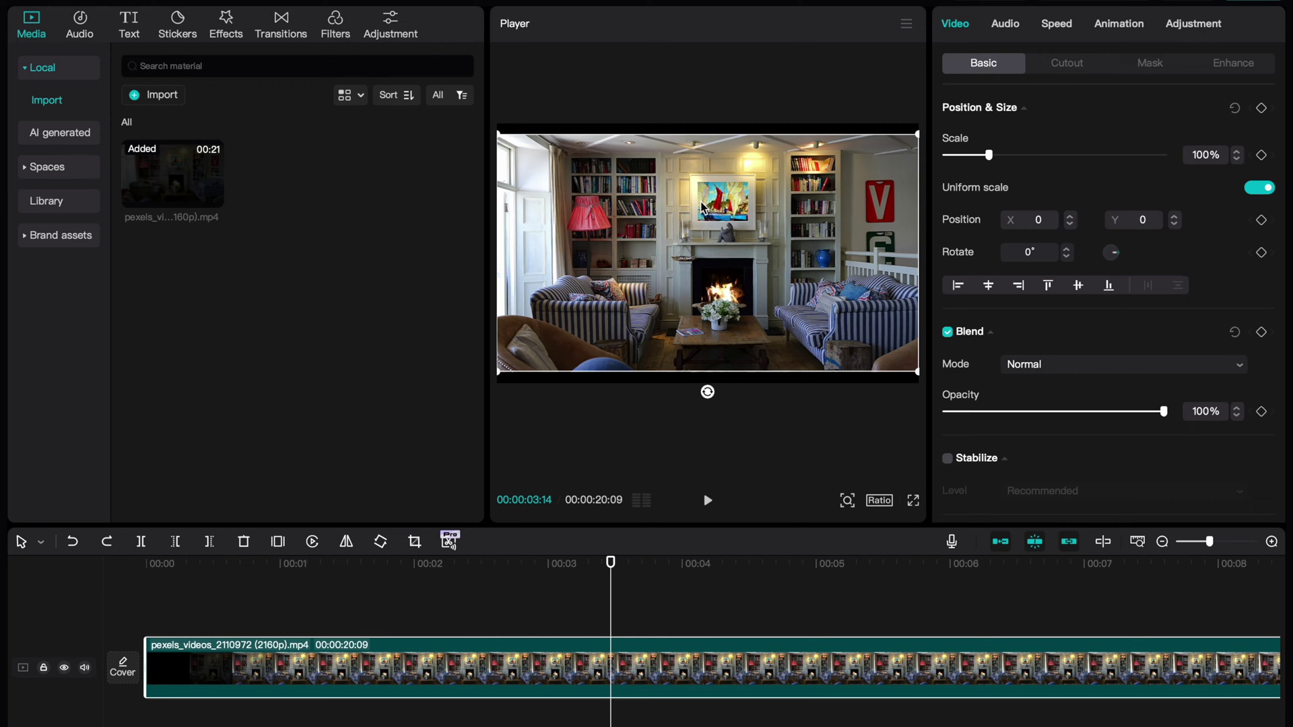
{"action": "left_click_drag", "start_coordinate": [611, 620], "coordinate": [378, 628]}
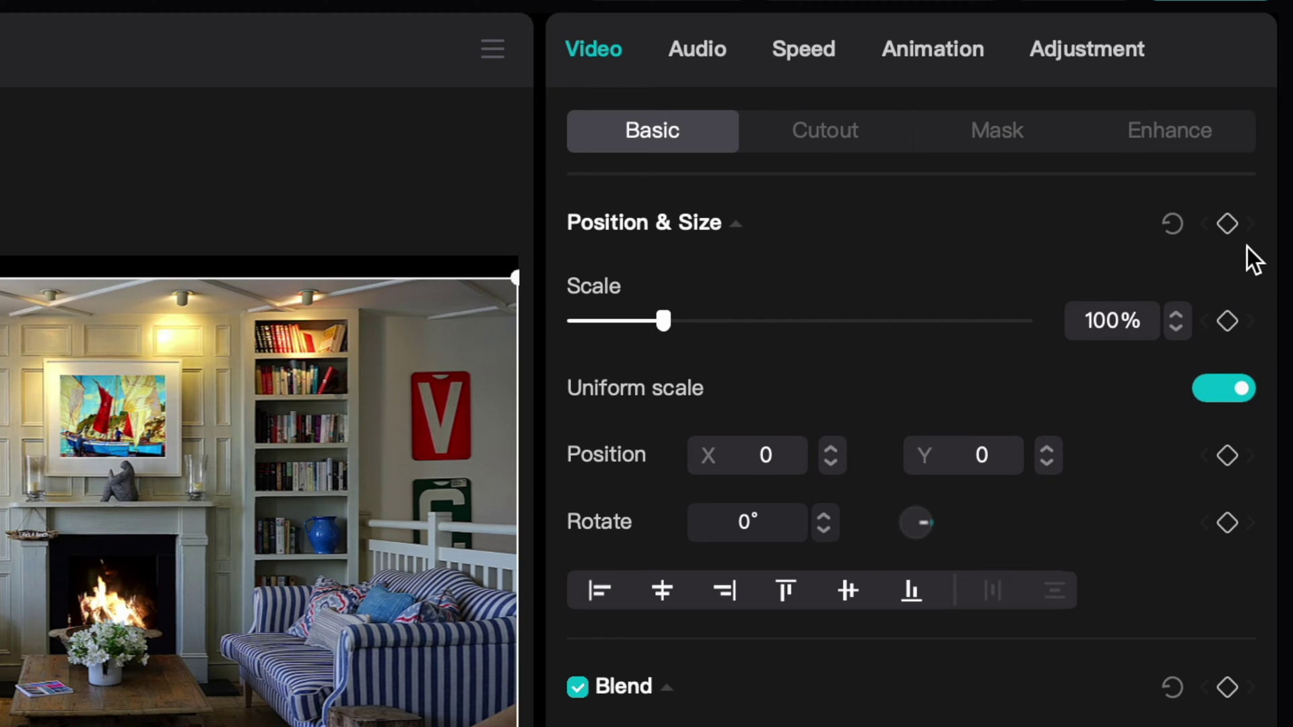
{"action": "left_click", "coordinate": [1234, 328]}
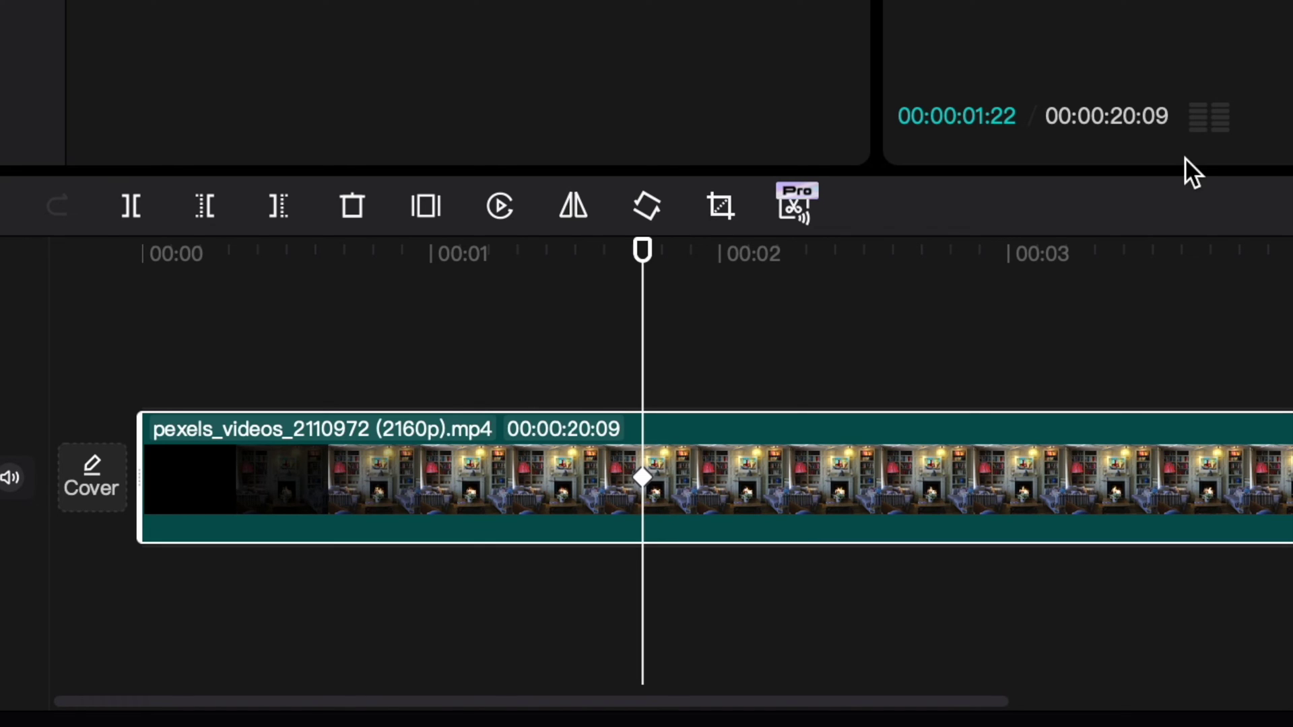
{"action": "key", "text": "space"}
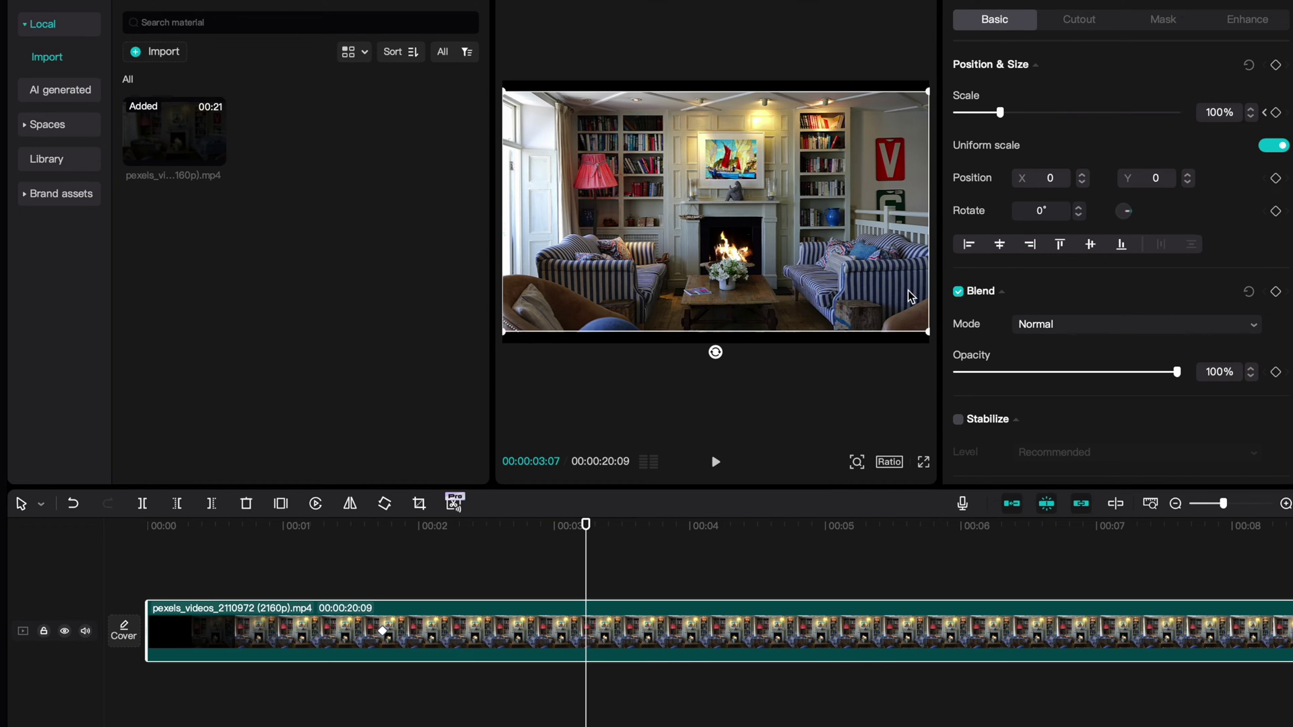
- Zoom to 192% at 00:00:03:07, framed on the painting, bookshelf and V sign
{"action": "left_click_drag", "start_coordinate": [1001, 113], "coordinate": [1042, 111]}
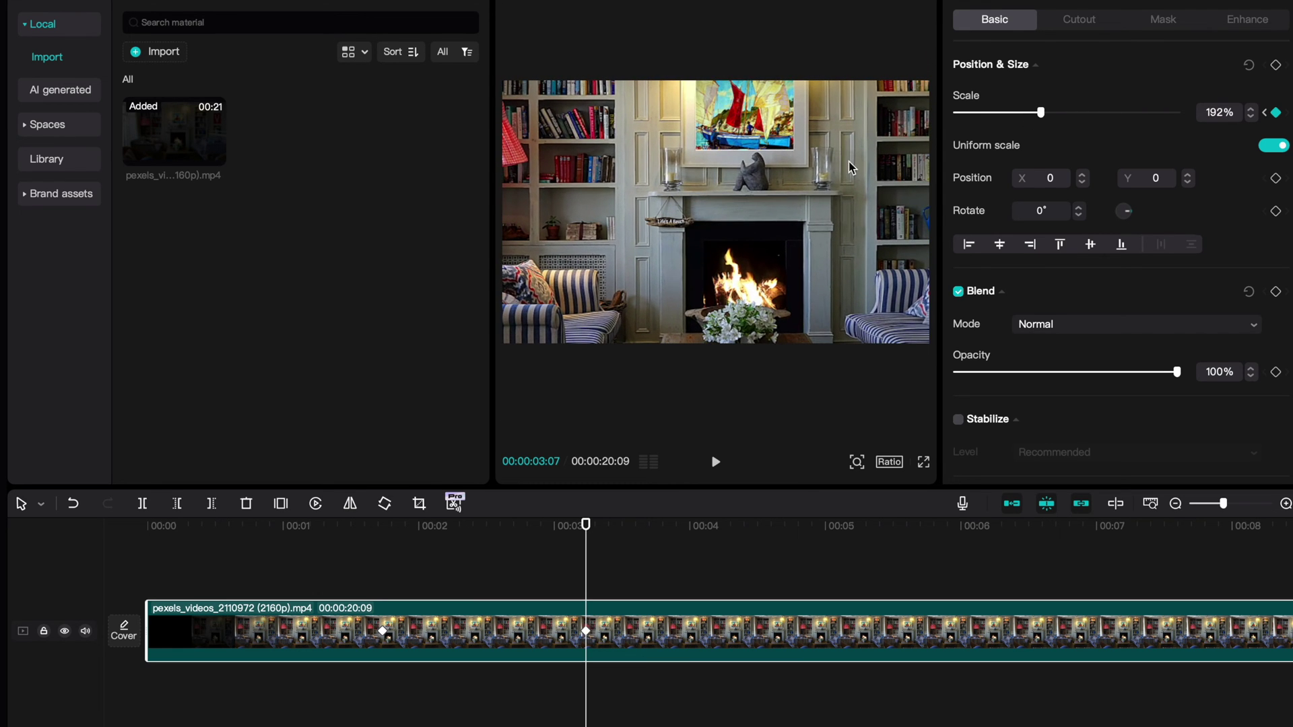
{"action": "left_click_drag", "start_coordinate": [867, 140], "coordinate": [772, 167]}
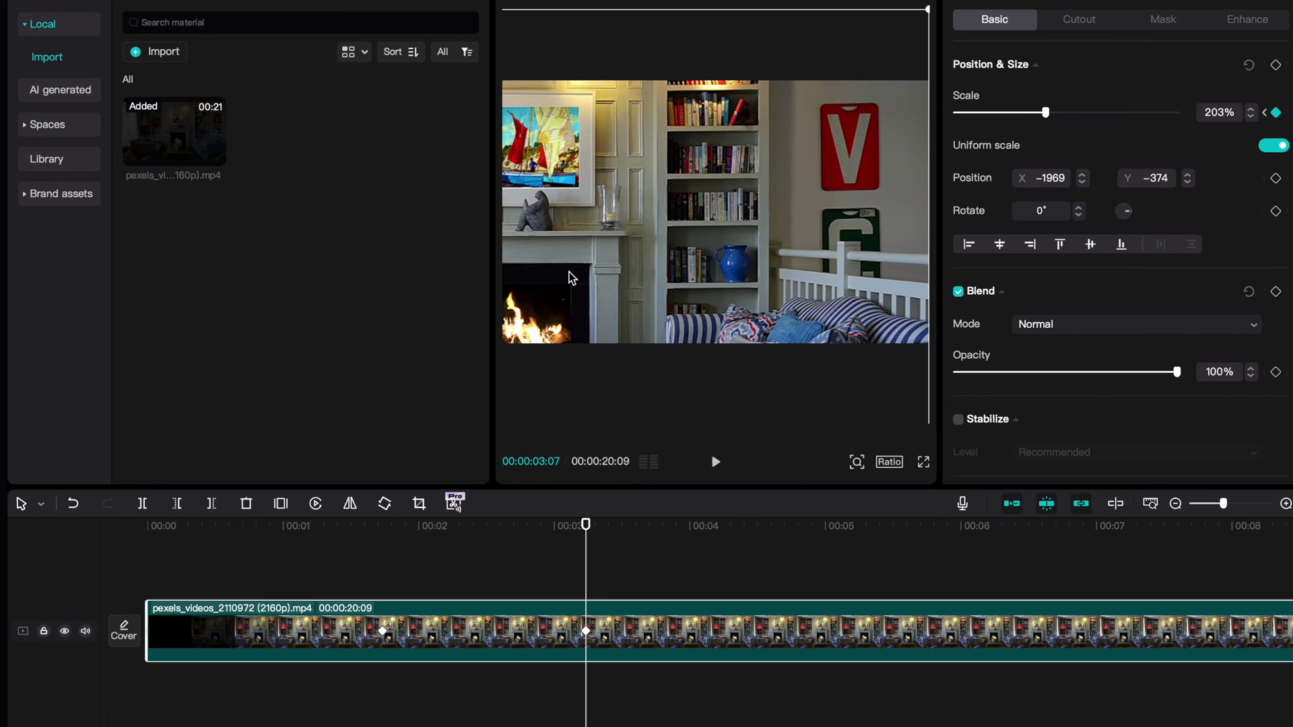
{"action": "key", "text": "ctrl+z"}
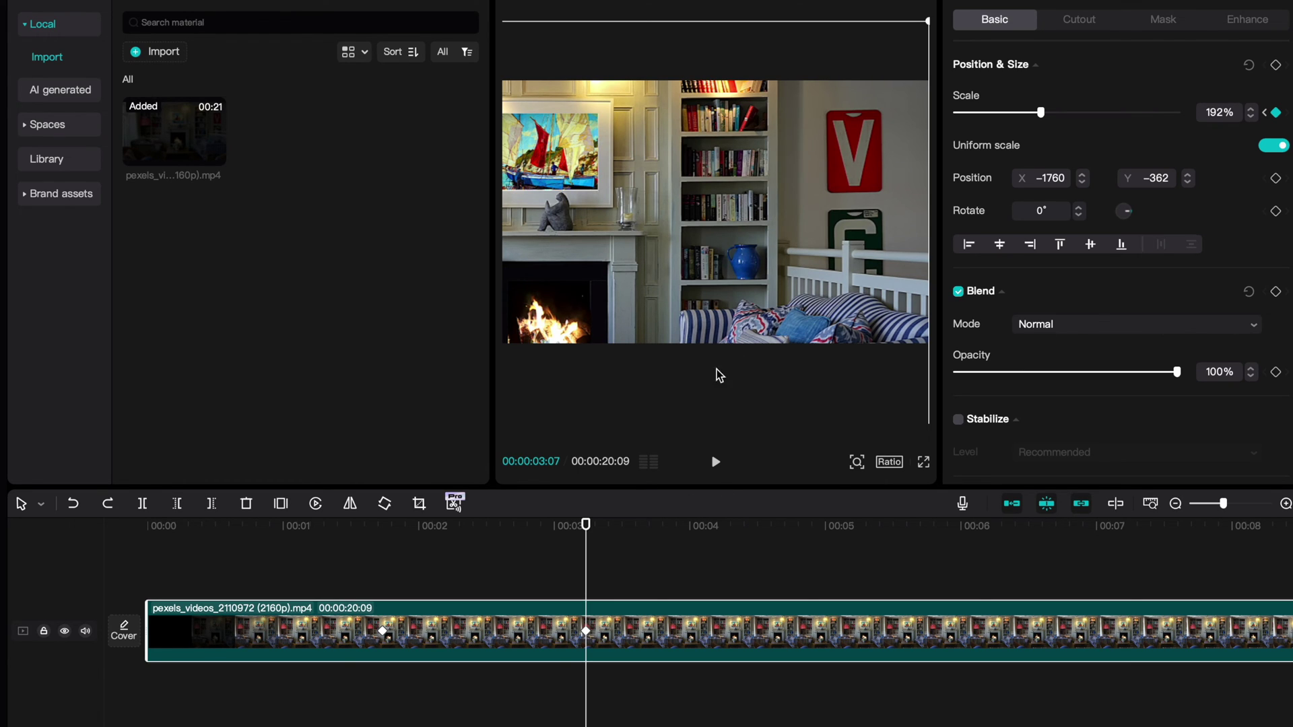
- Preview the keyframed zoom full screen from just before it begins
{"action": "left_click", "coordinate": [448, 575]}
{"action": "key", "text": "ctrl+shift+f"}
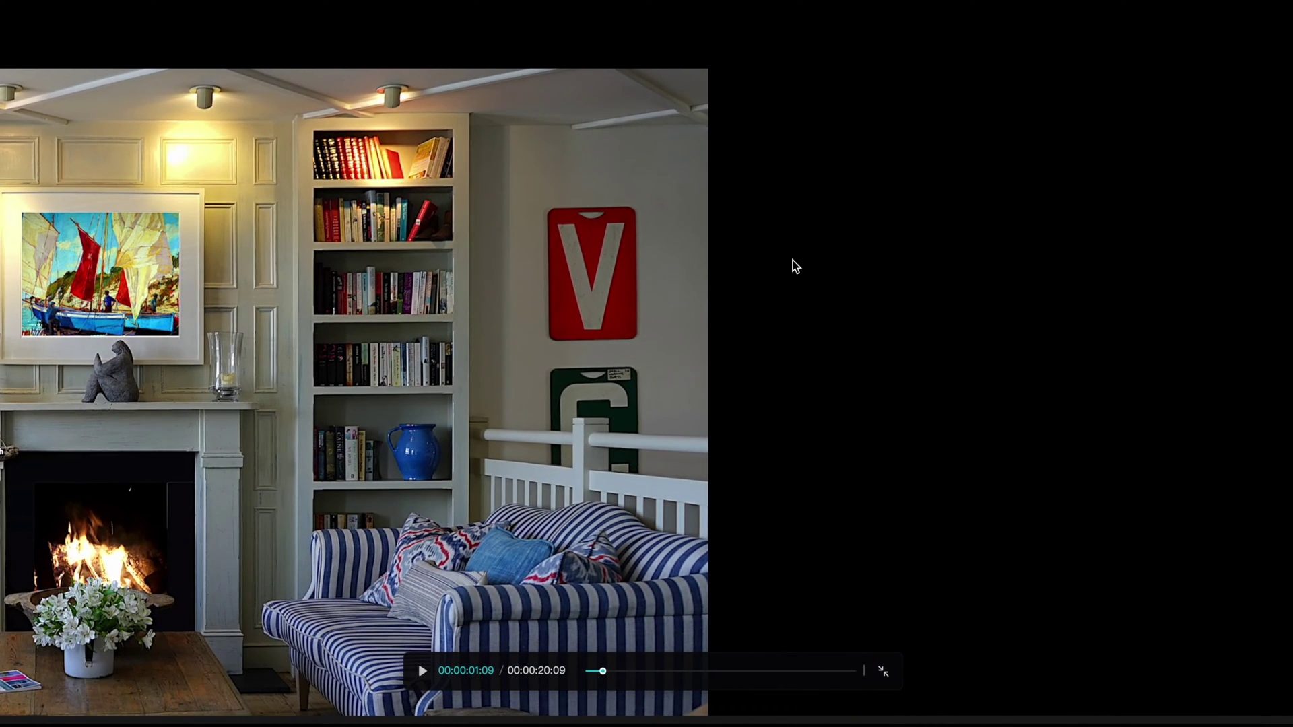
{"action": "key", "text": "Escape"}
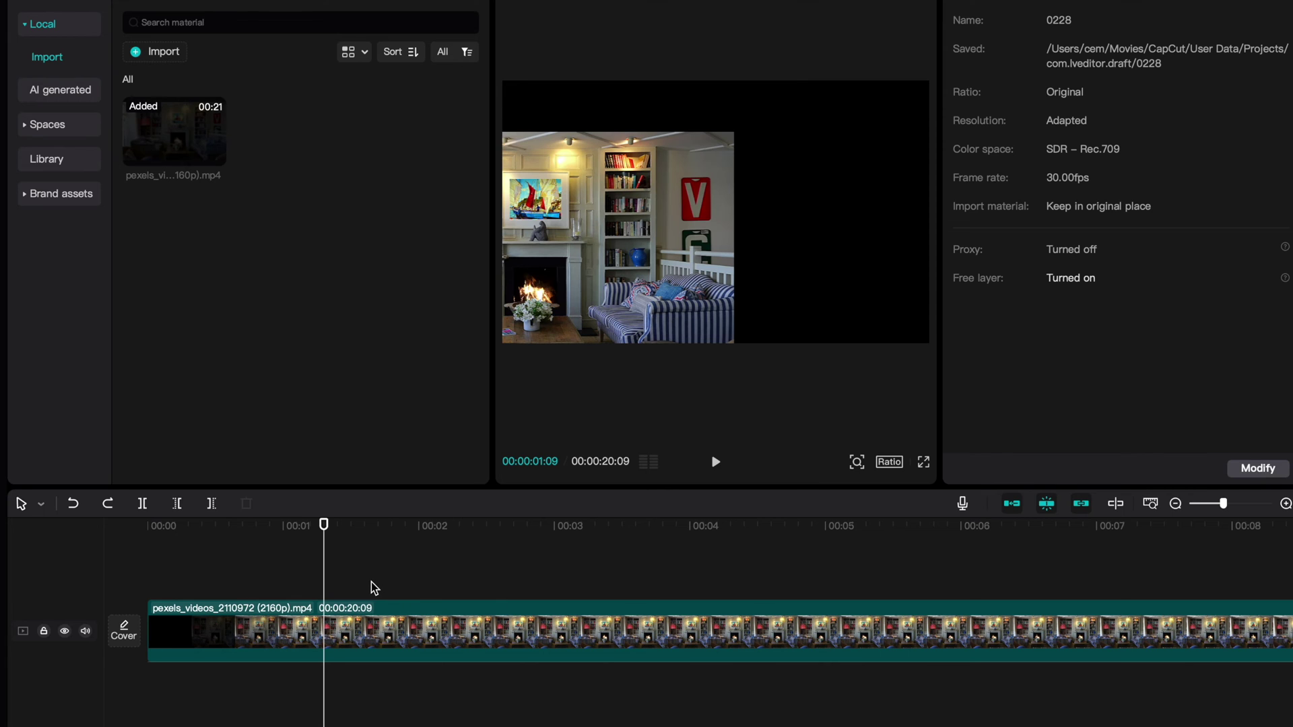
- Reset the fireplace clip's Position & Size to 100% scale at position 0, 0
{"action": "left_click", "coordinate": [382, 607]}
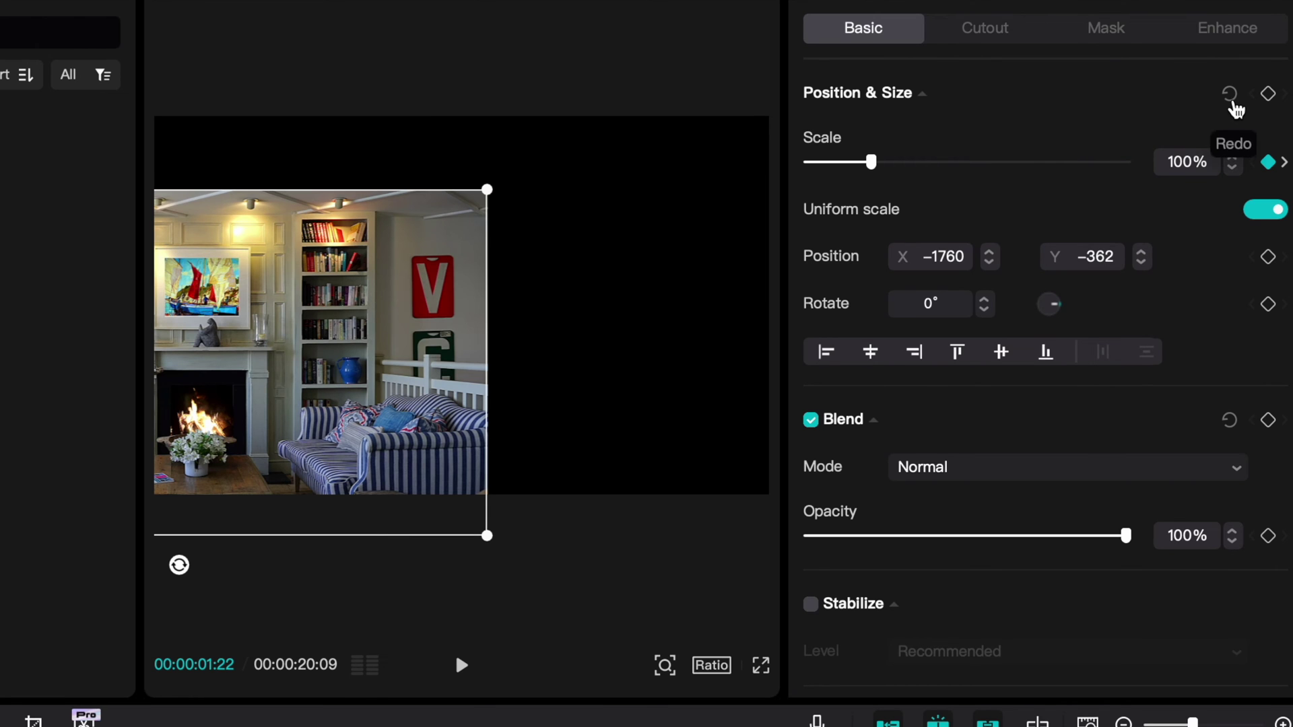
{"action": "left_click", "coordinate": [1229, 98]}
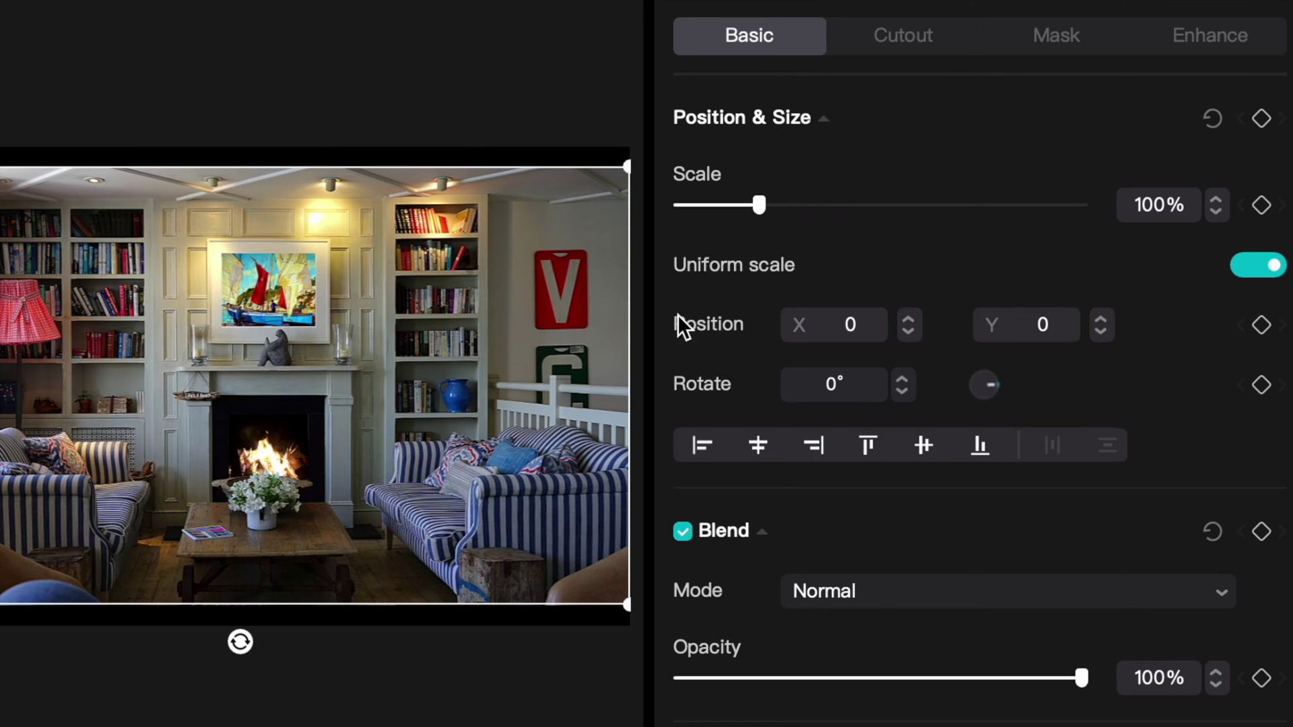
- Keyframe the full-frame Position & Size at 00:00:01:22 and play to 00:00:03:20
{"action": "left_click", "coordinate": [1266, 125]}
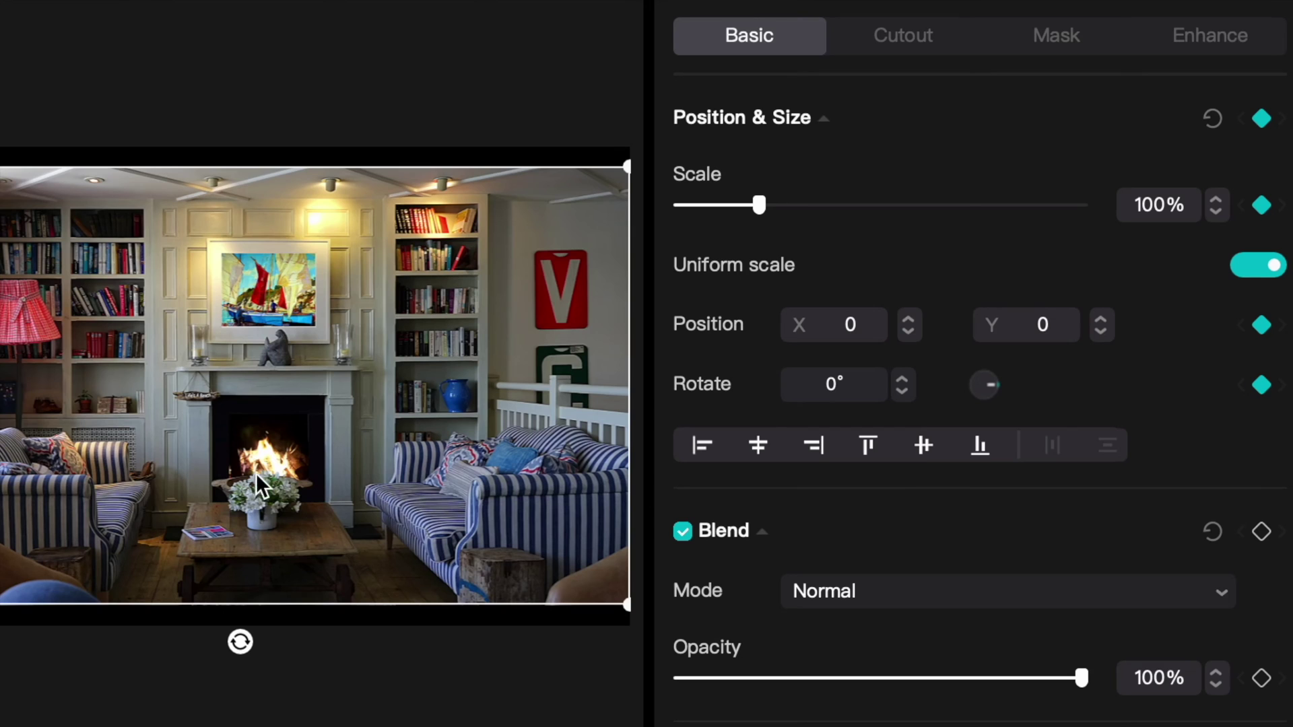
{"action": "key", "text": "space"}
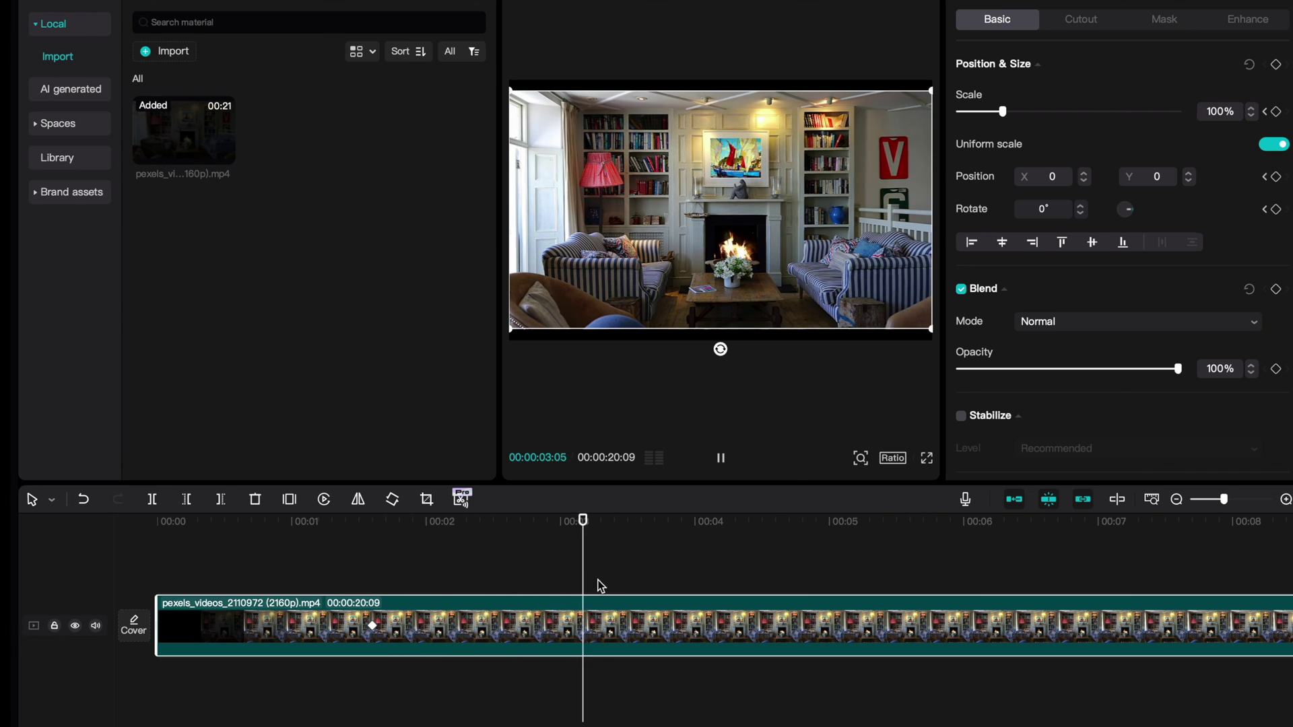
{"action": "key", "text": "space"}
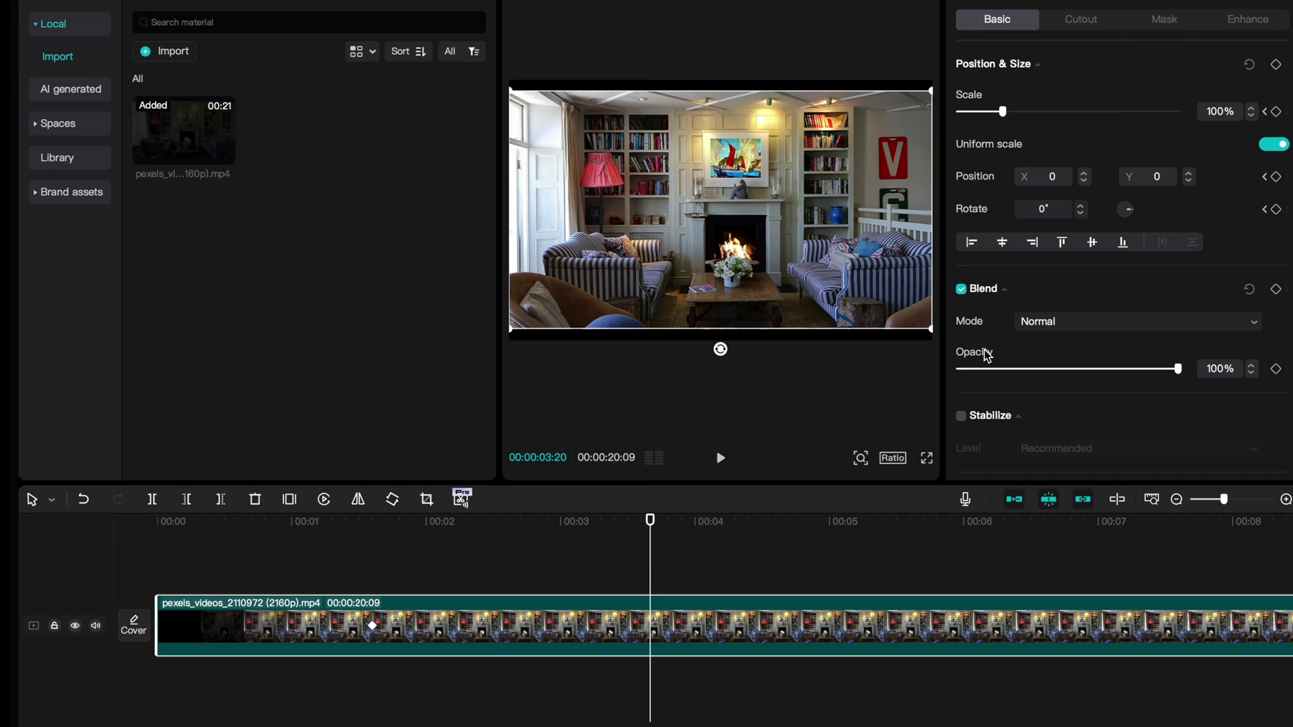
- Keyframe 178% scale at 00:00:03:20, positioned −1502, −202 on the painting and bookshelf
{"action": "left_click", "coordinate": [1277, 65]}
{"action": "left_click_drag", "start_coordinate": [1003, 113], "coordinate": [1038, 112]}
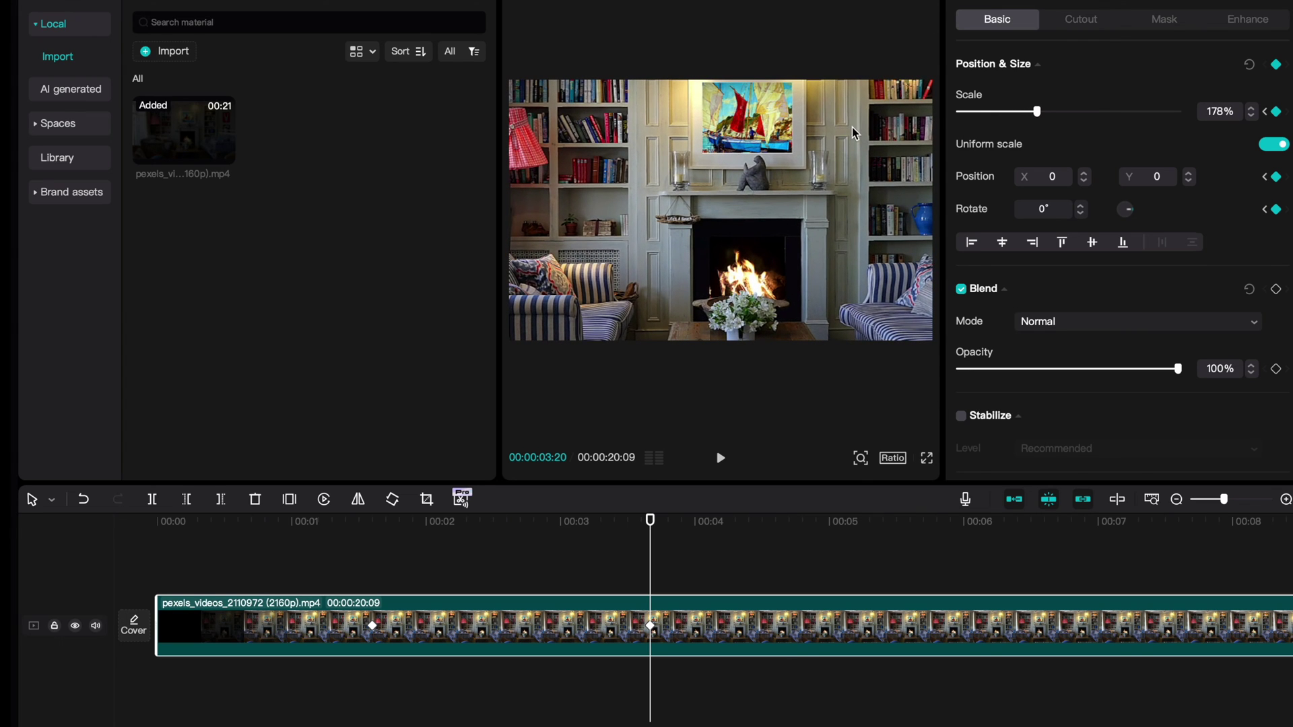
{"action": "left_click_drag", "start_coordinate": [851, 127], "coordinate": [683, 148]}
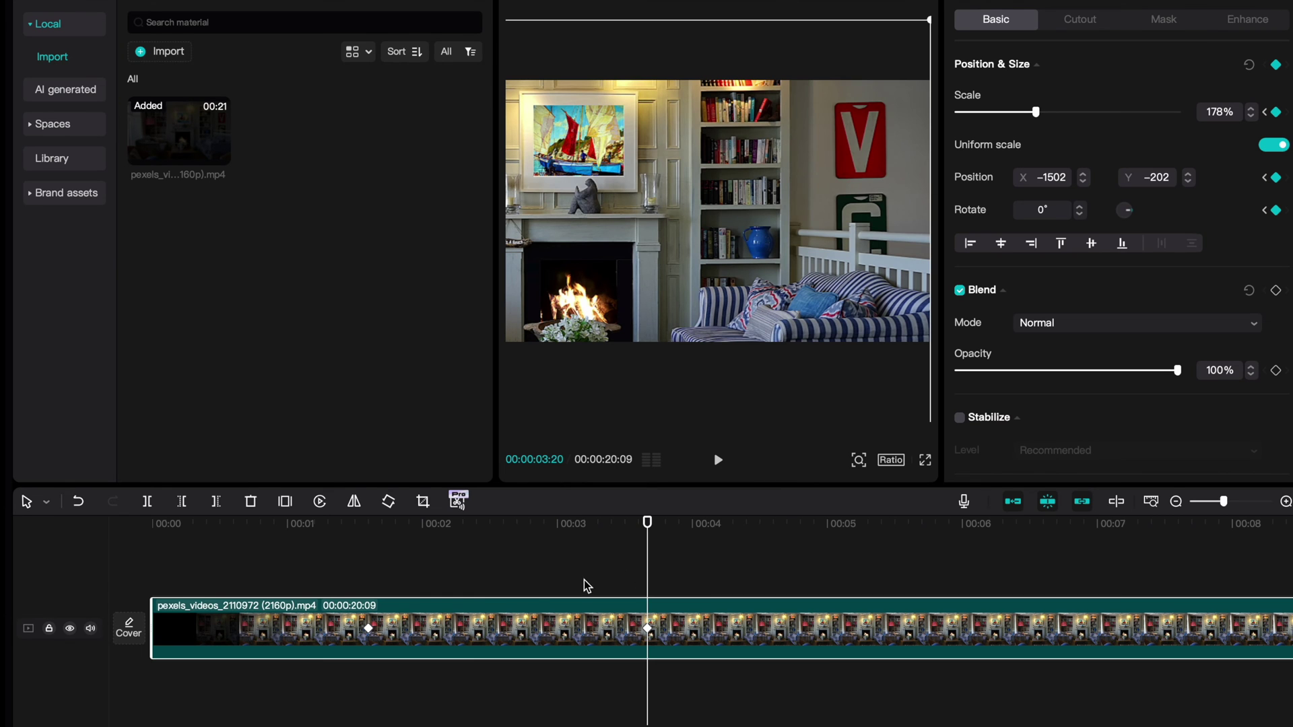
- Replay the keyframed zoom-in from before it starts through to 00:00:07:18
{"action": "left_click", "coordinate": [324, 587]}
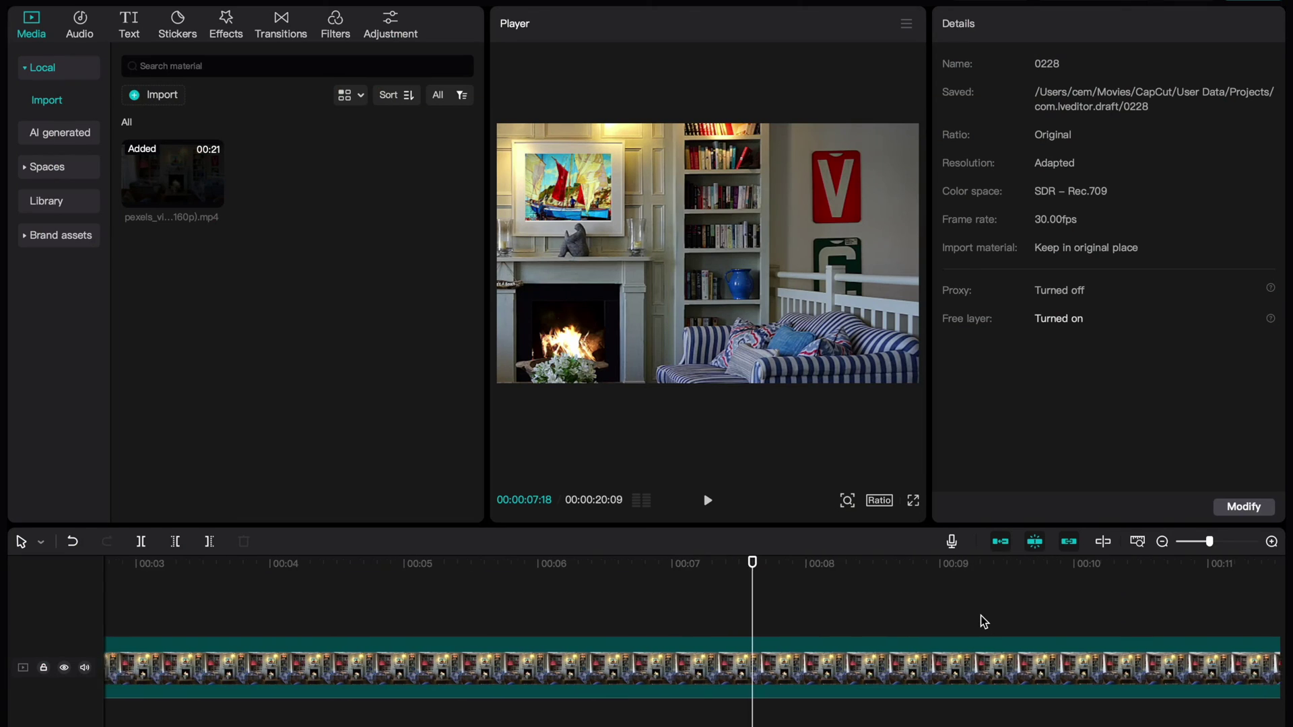
- Hold the 178% zoom with a keyframe at 00:00:04:27, then play toward 00:00:06:17
{"action": "left_click", "coordinate": [980, 646]}
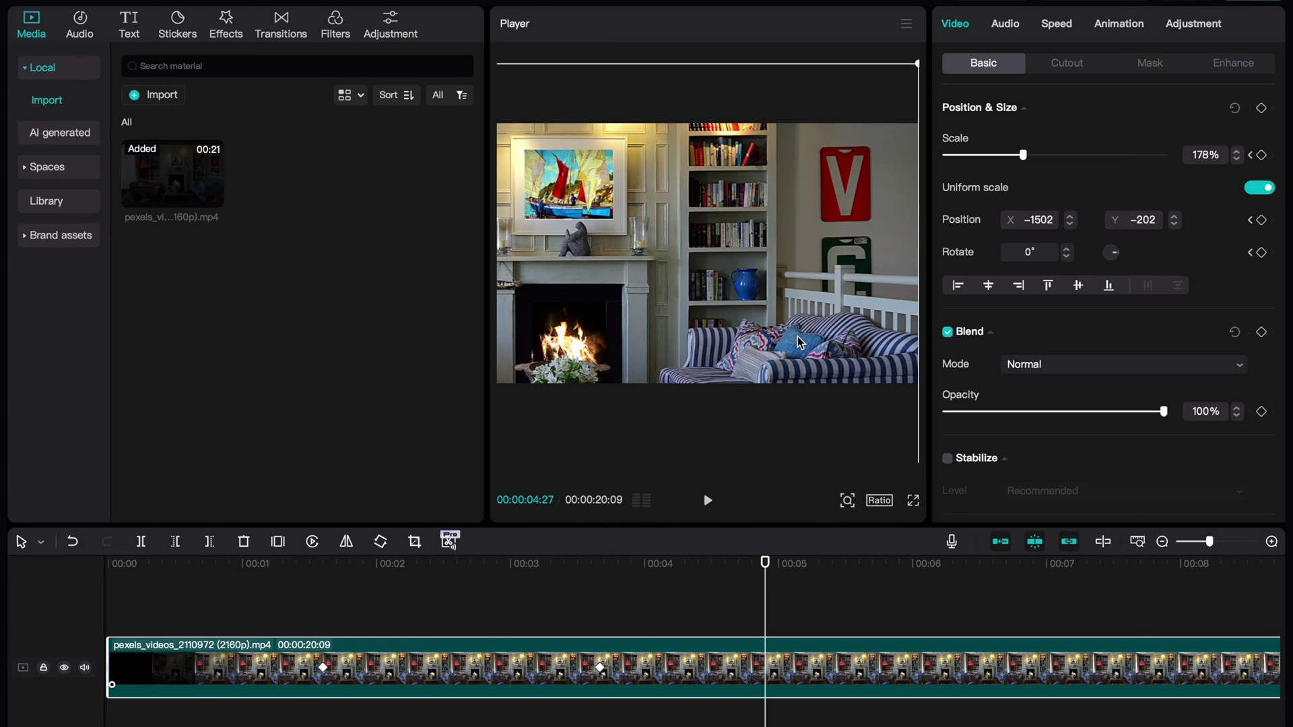
{"action": "left_click", "coordinate": [1261, 109]}
{"action": "key", "text": "space"}
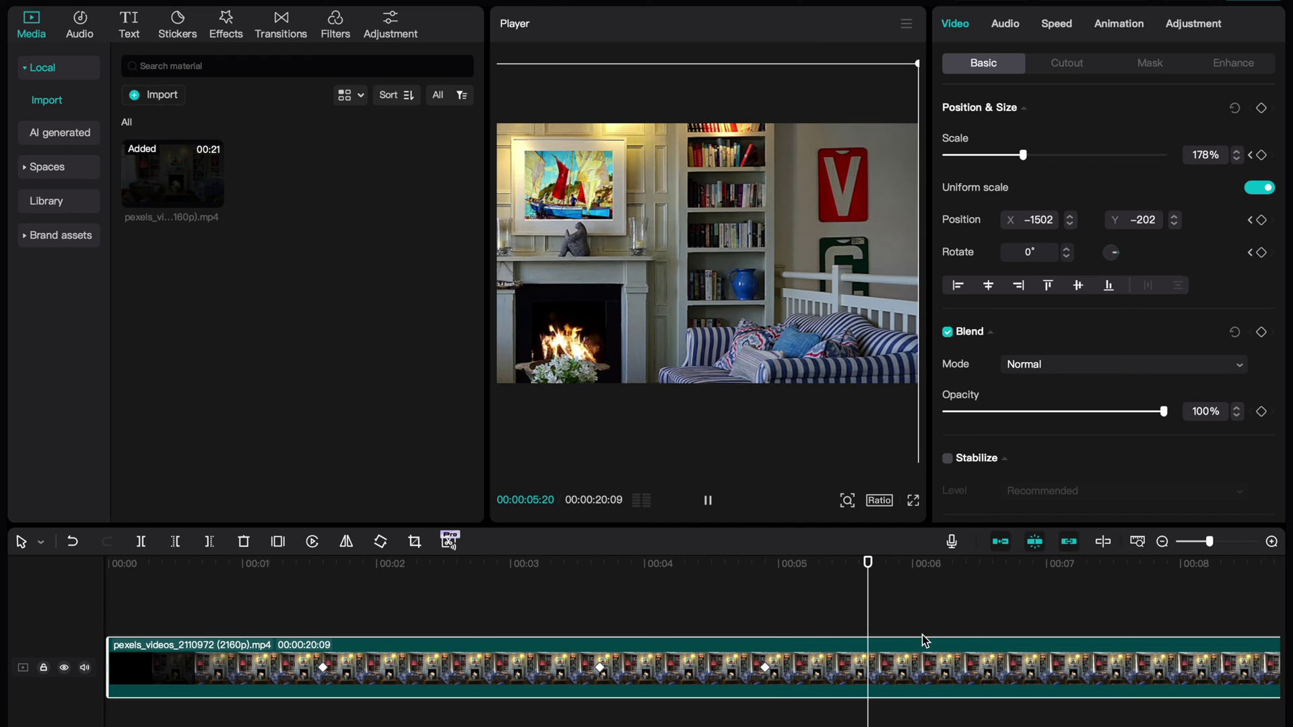
- Keyframe 00:00:06:17 at 100% scale with X and Y position 0
{"action": "left_click", "coordinate": [1263, 110]}
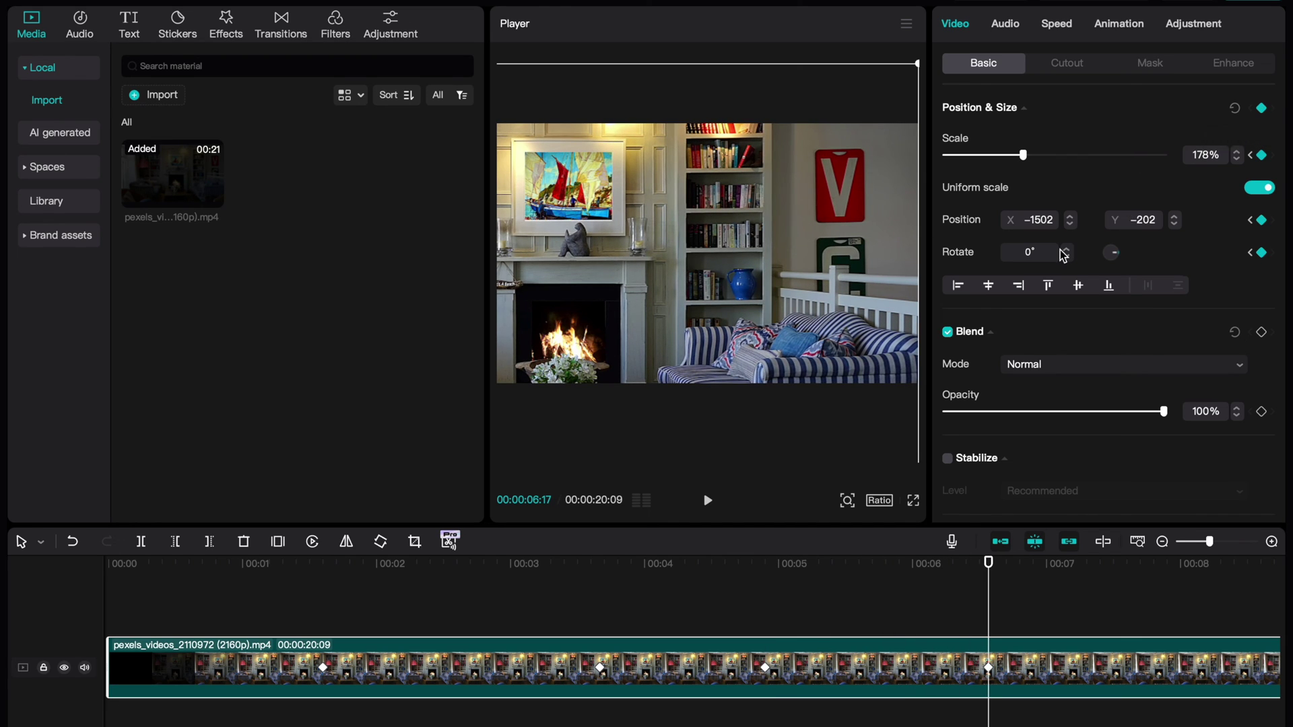
{"action": "left_click_drag", "start_coordinate": [1025, 154], "coordinate": [984, 229]}
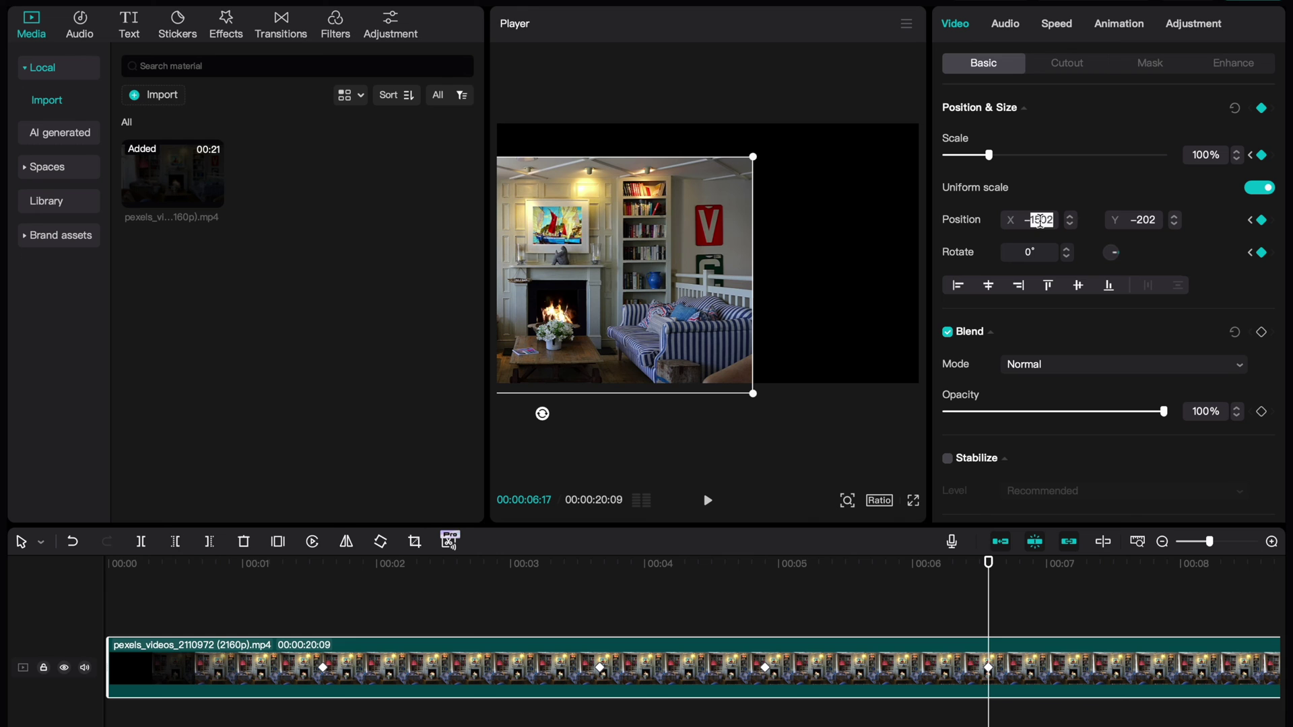
{"action": "type", "text": "0"}
{"action": "double_click", "coordinate": [1145, 220]}
{"action": "type", "text": "0"}
{"action": "key", "text": "Return"}
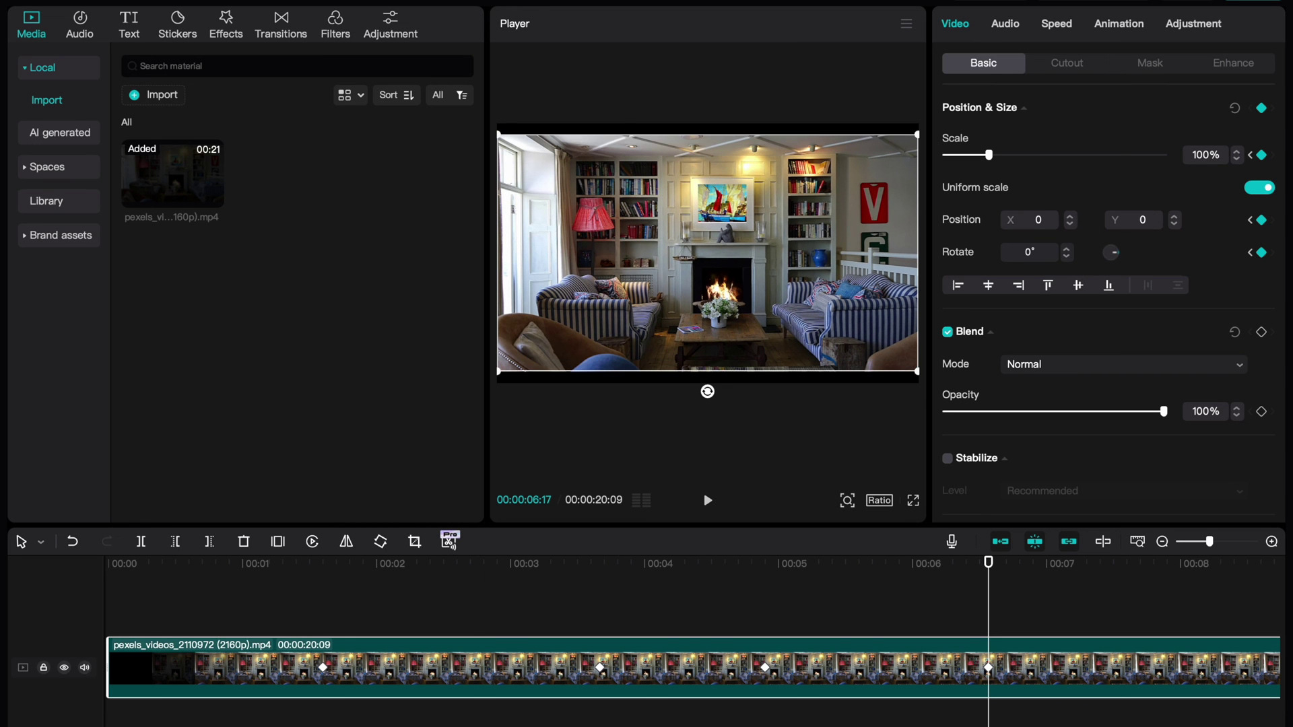